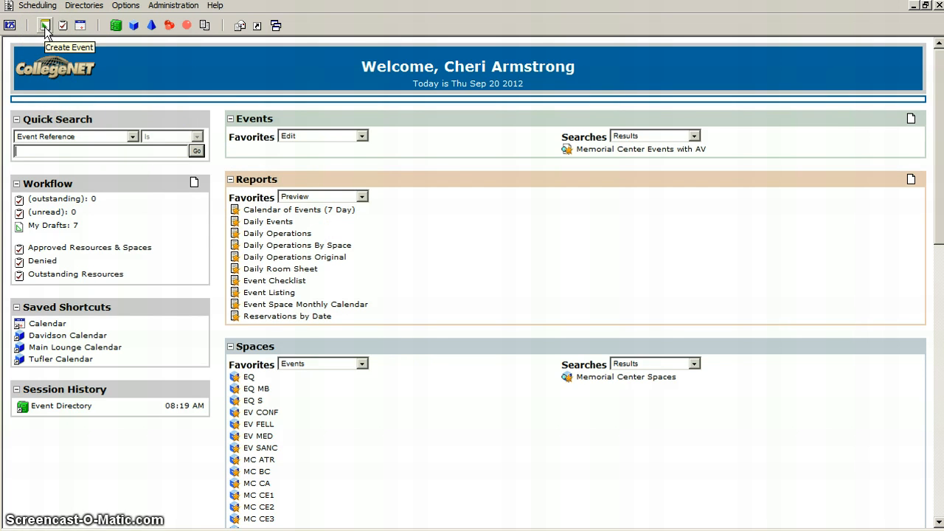
# Create a new event named Test Meeting and set its type to Meeting.
pyautogui.click(44, 27)
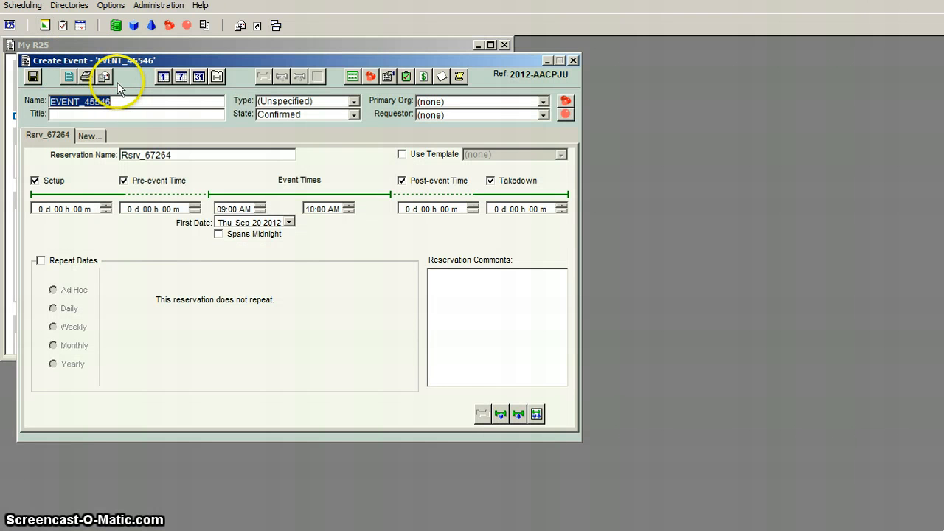
pyautogui.write('Test Meeting')
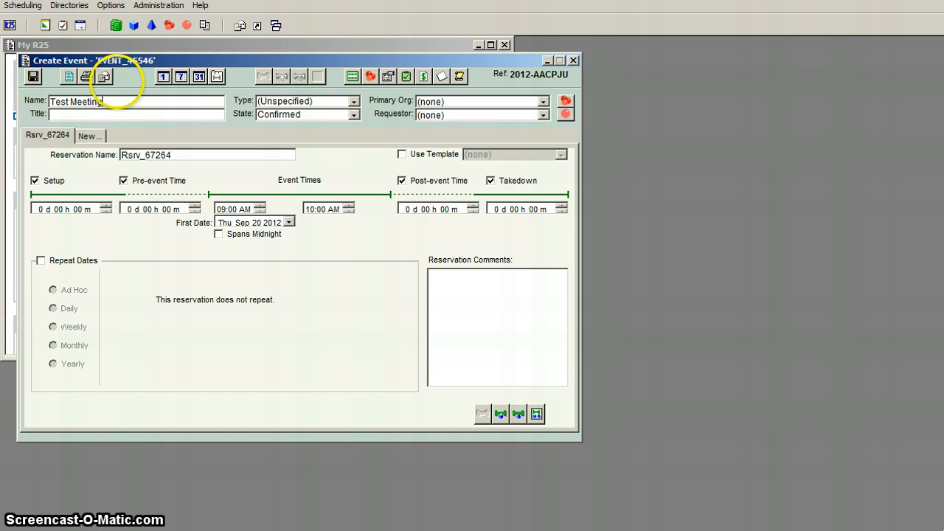
pyautogui.press('Tab')
pyautogui.click(354, 101)
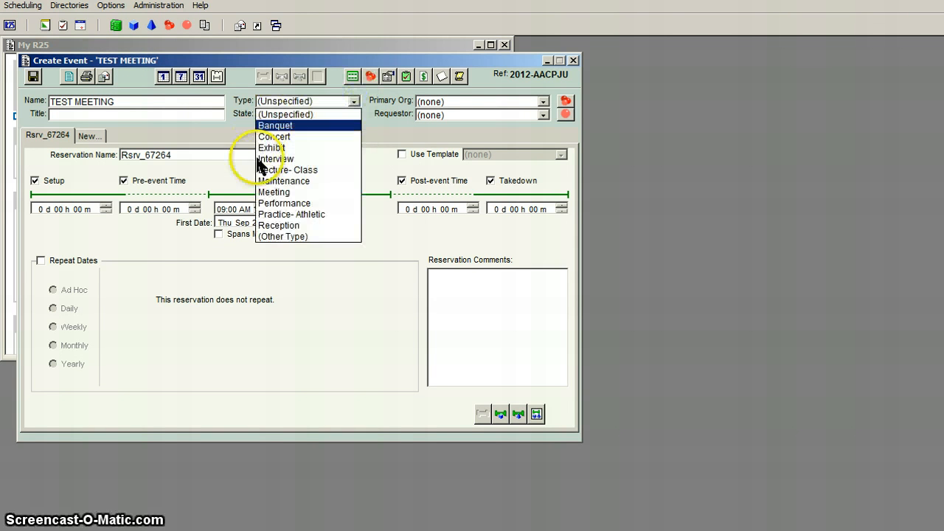
pyautogui.click(265, 191)
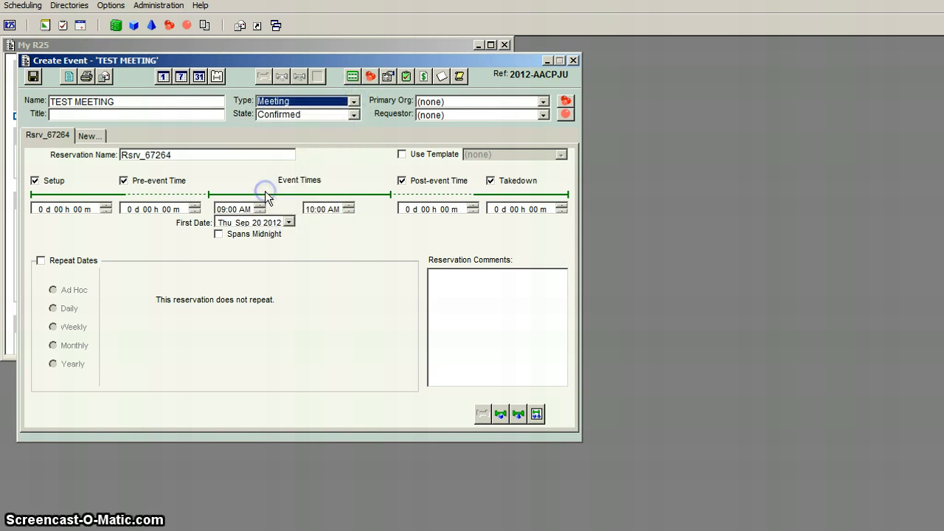
# Assign Dean Of Students Office as the event's primary organization from the D group of the organization index.
pyautogui.click(566, 101)
pyautogui.doubleClick(78, 220)
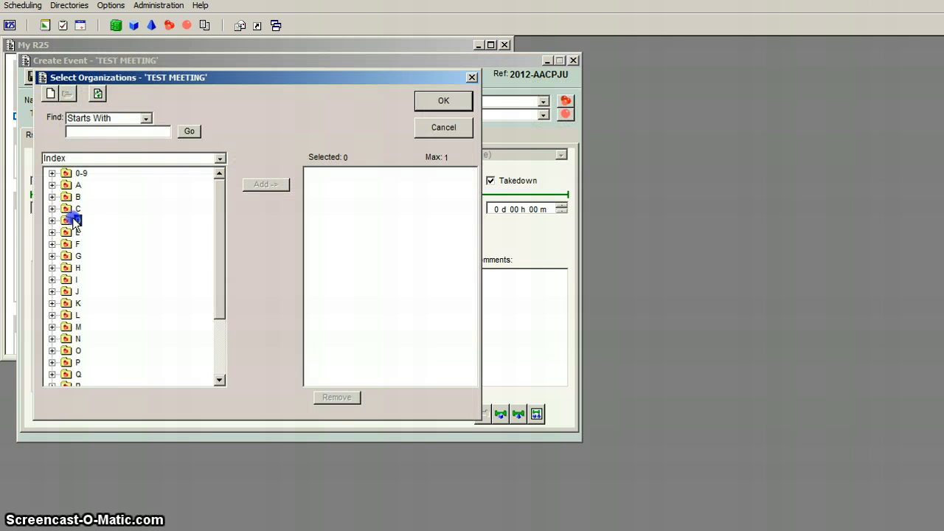
pyautogui.doubleClick(121, 255)
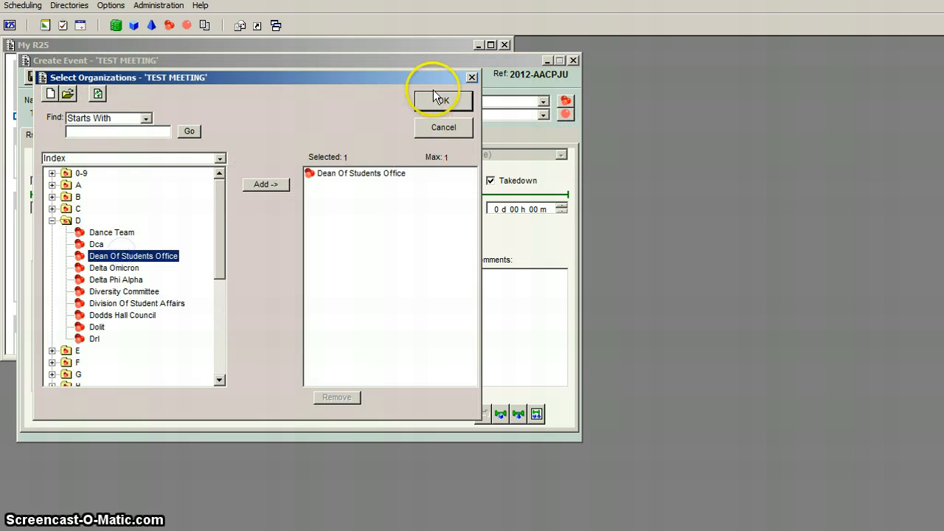
pyautogui.click(435, 98)
# Enter Test Event as the event's title.
pyautogui.click(168, 106)
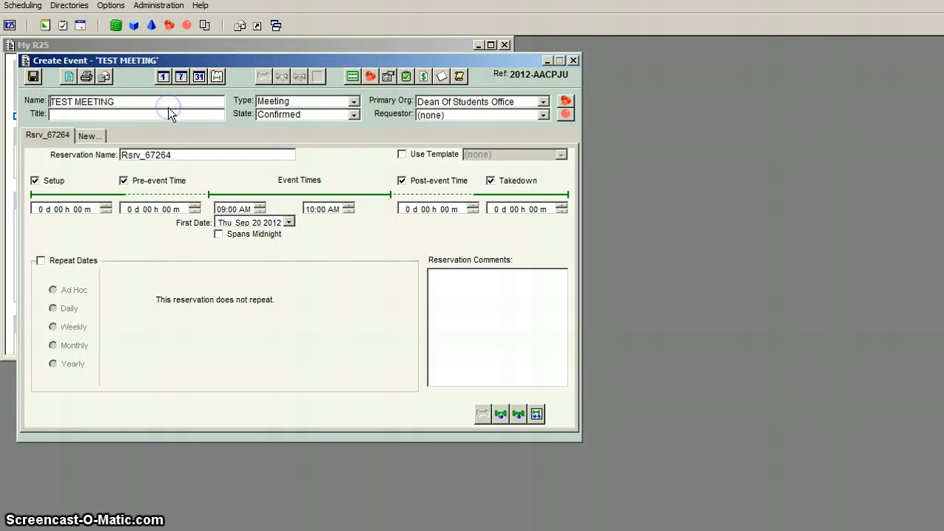
pyautogui.click(167, 111)
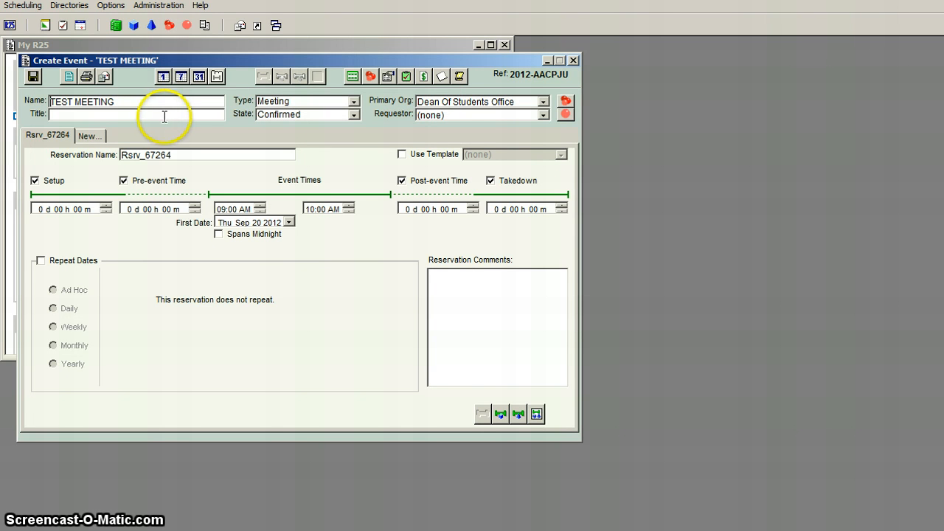
pyautogui.write('Test Event')
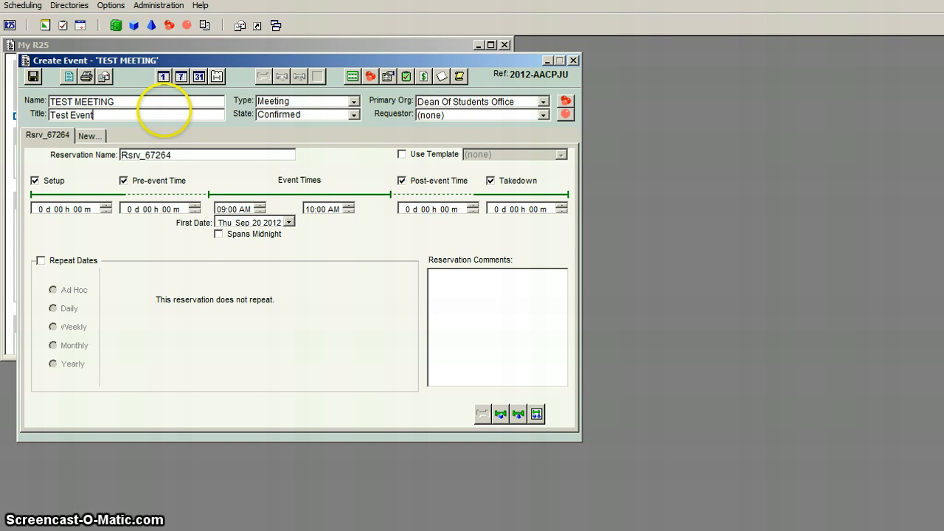
pyautogui.press('Tab')
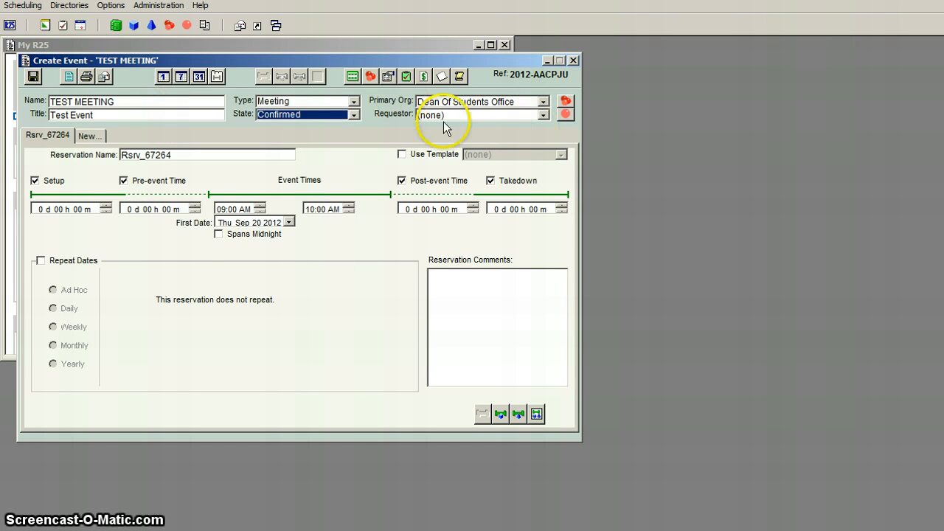
# Try the Draft state for the event and return the state to Confirmed.
pyautogui.click(354, 115)
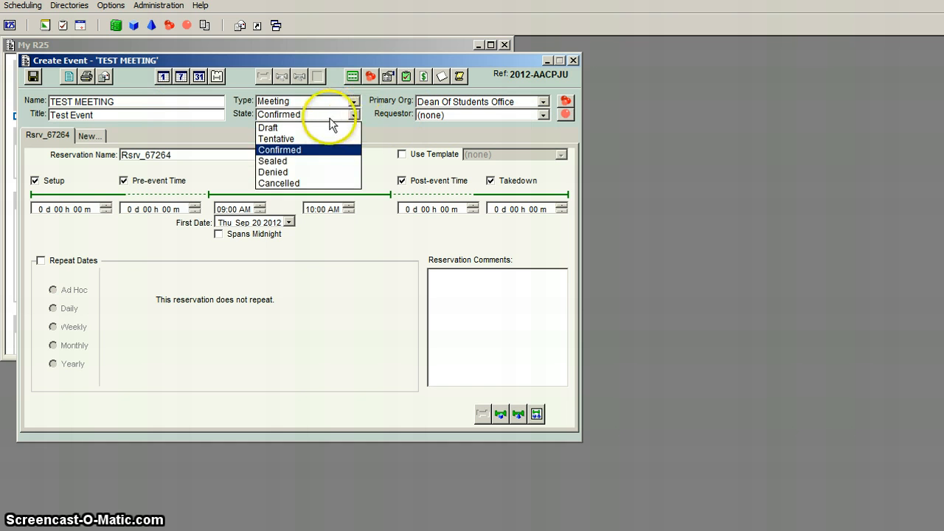
pyautogui.click(315, 130)
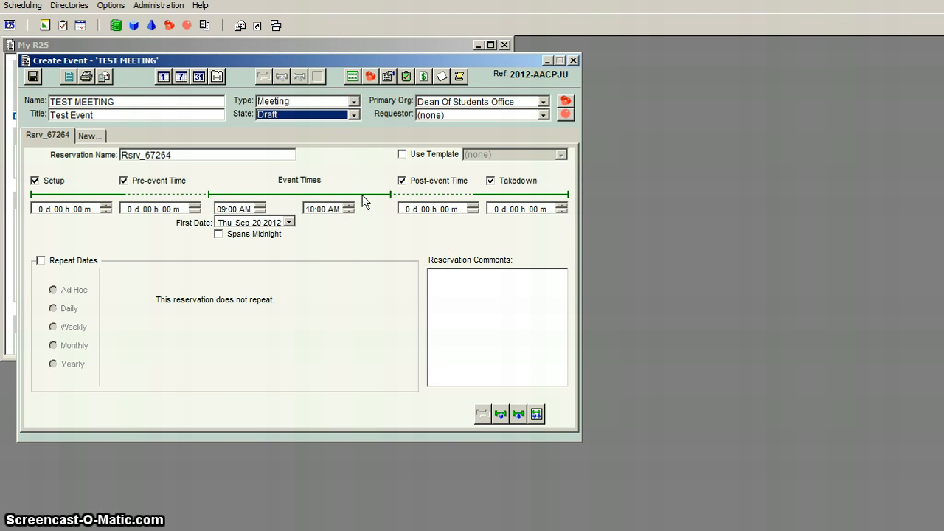
pyautogui.click(354, 114)
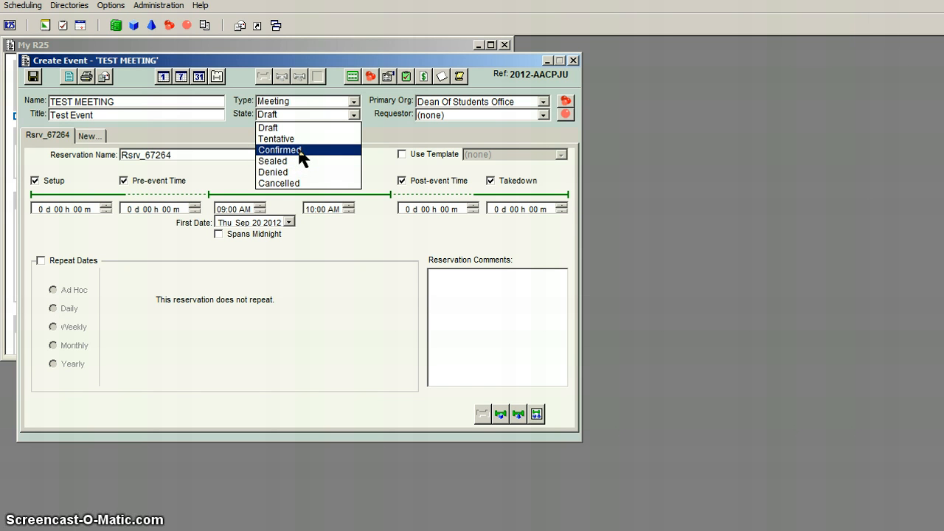
pyautogui.click(299, 150)
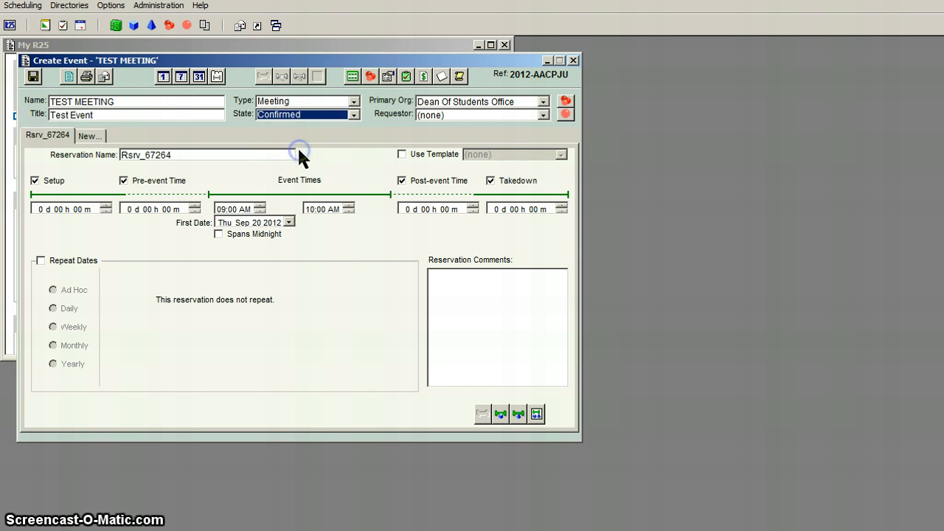
# Set the requestor to (Myself) and name the reservation Morning Meeting.
pyautogui.click(542, 116)
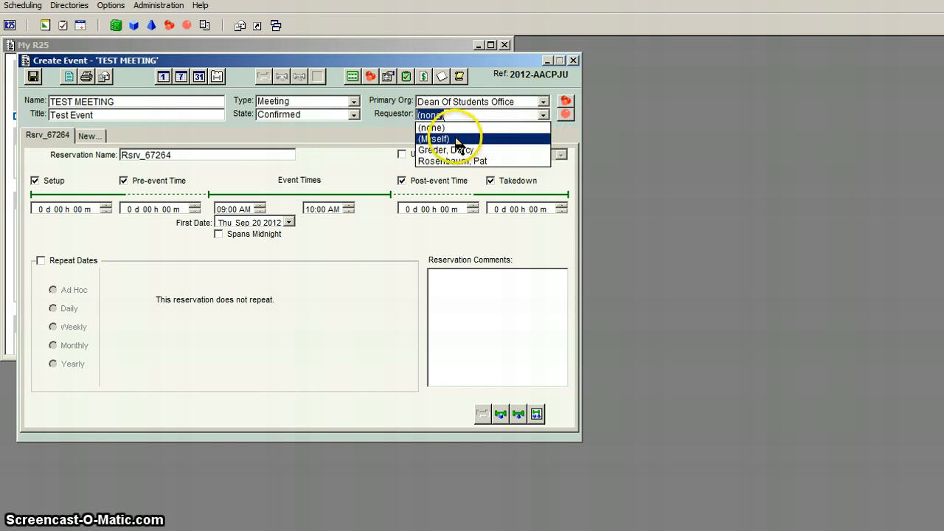
pyautogui.click(483, 139)
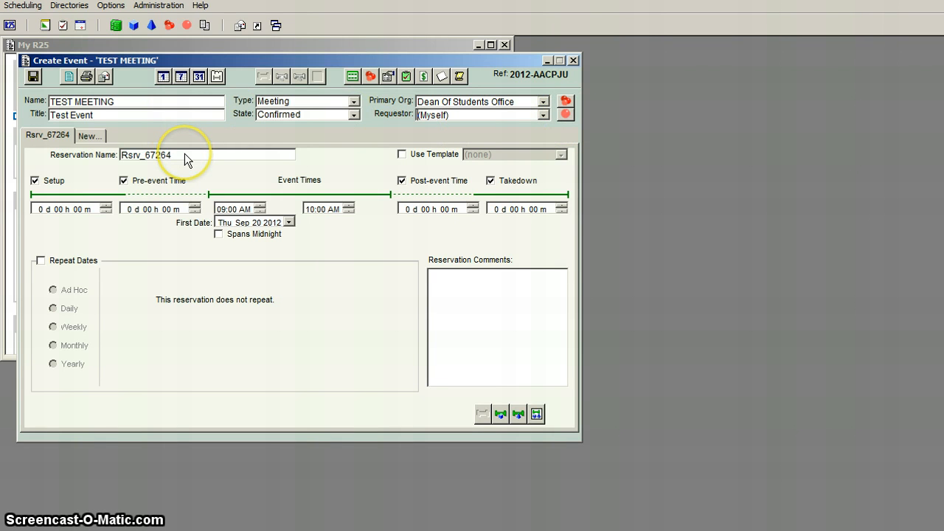
pyautogui.moveTo(185, 153); pyautogui.dragTo(65, 149)
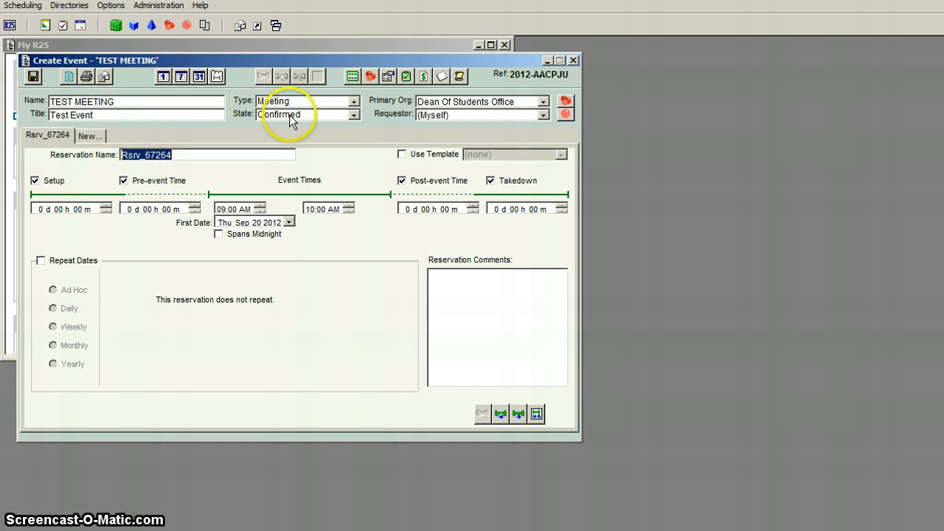
pyautogui.write('Meeting')
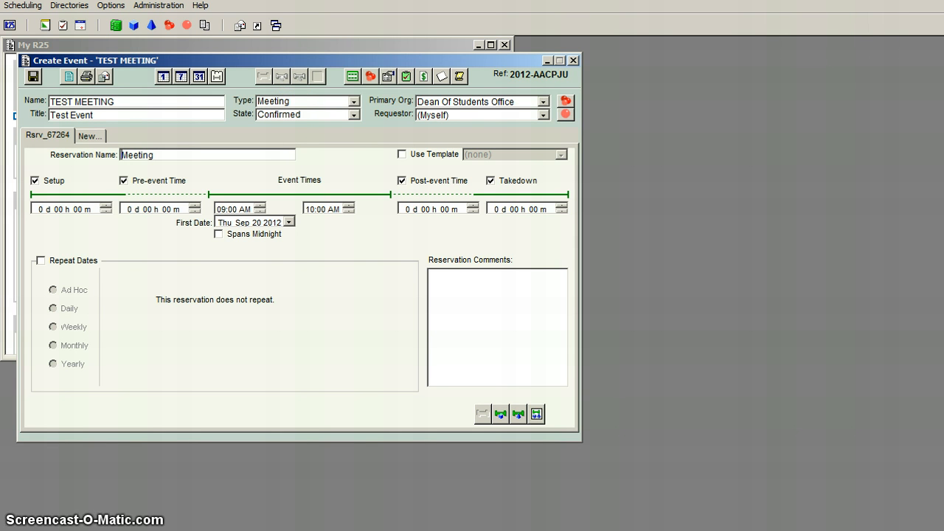
pyautogui.write('Morning')
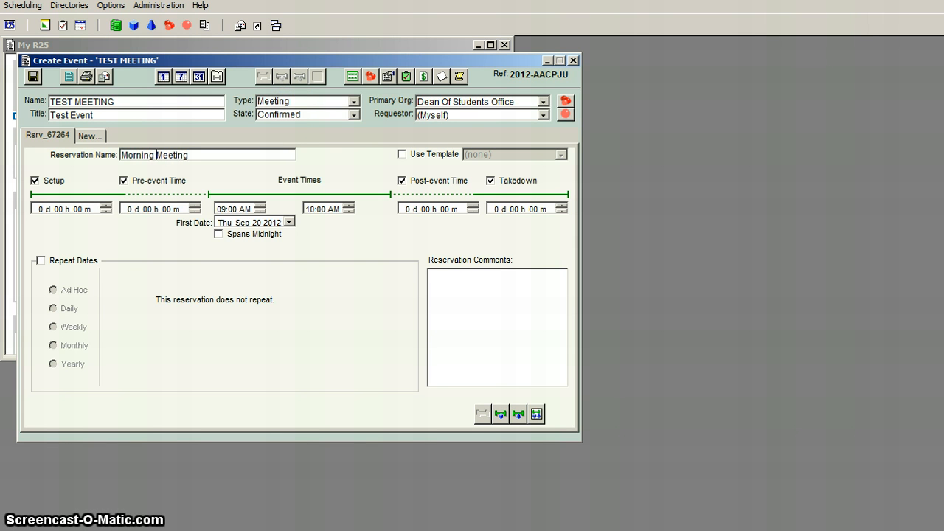
# Set the reservation's end time to 12:00 PM and its first date to Tue Sep 25 2012.
pyautogui.click(313, 209)
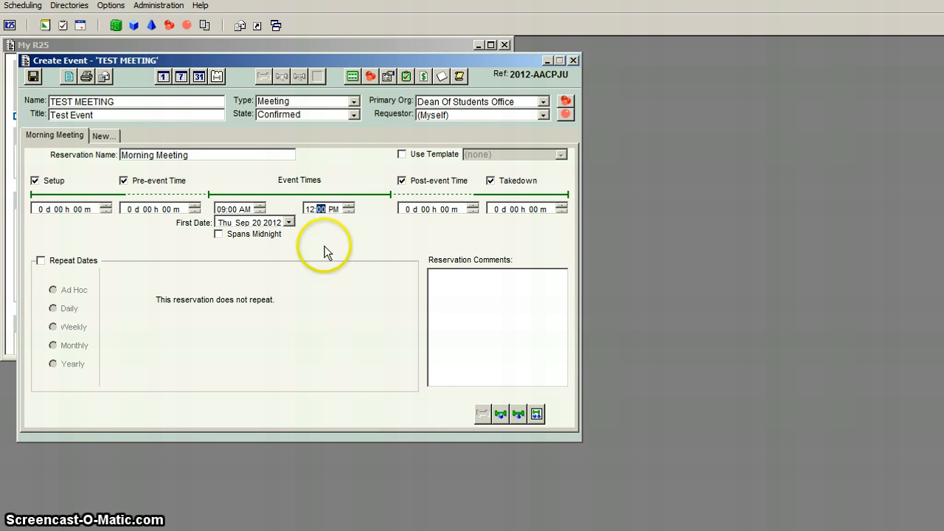
pyautogui.click(289, 222)
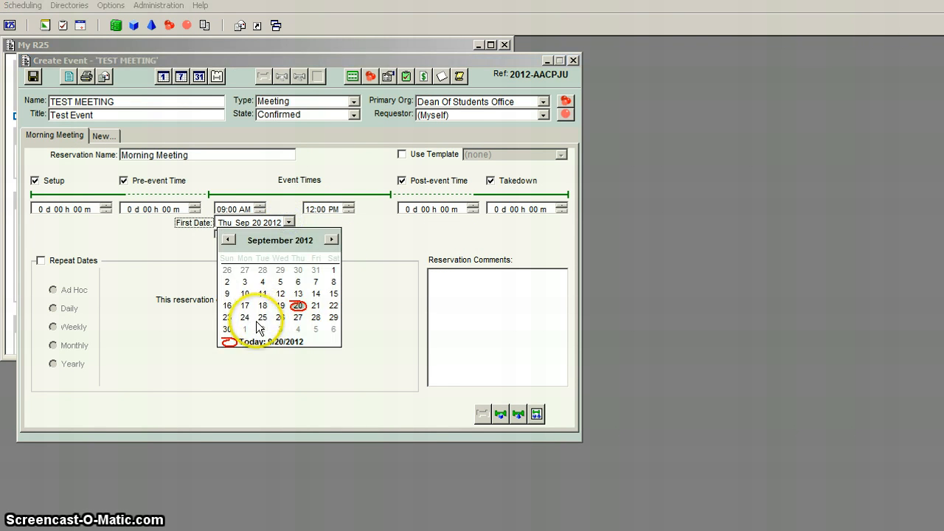
pyautogui.click(262, 318)
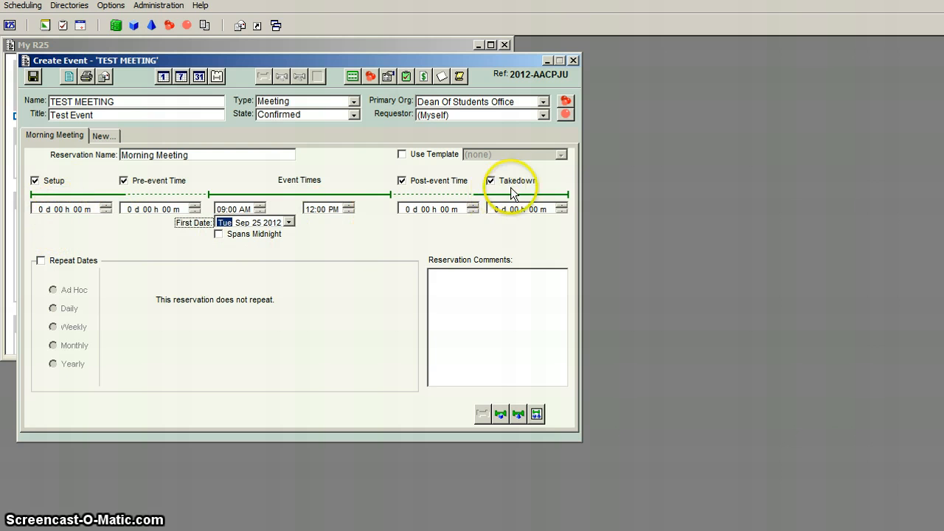
# Allow 1 hour of setup and 1 hour of takedown for the Morning Meeting reservation.
pyautogui.click(59, 210)
pyautogui.write('1')
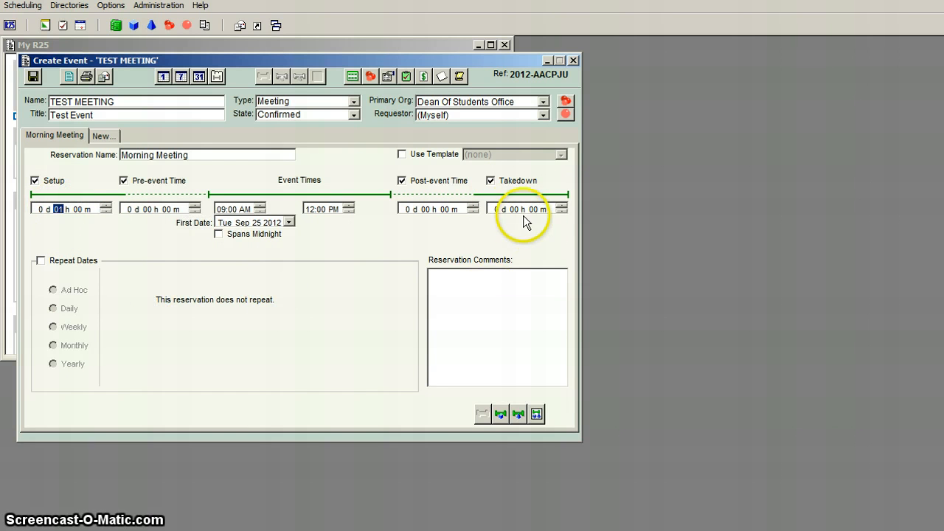
pyautogui.click(514, 209)
pyautogui.write('1')
pyautogui.click(289, 223)
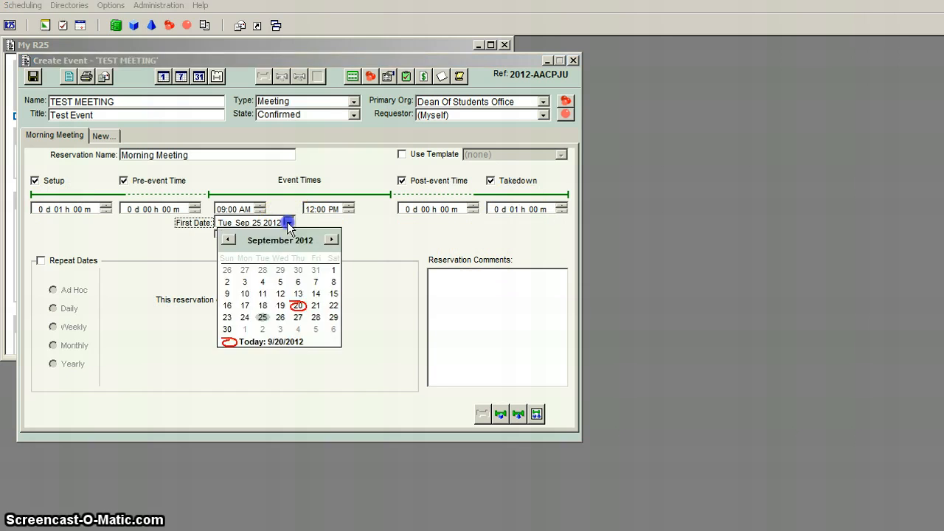
pyautogui.click(289, 222)
# Check for assignable spaces whose names start with MC, with an expected head count of 10.
pyautogui.click(501, 414)
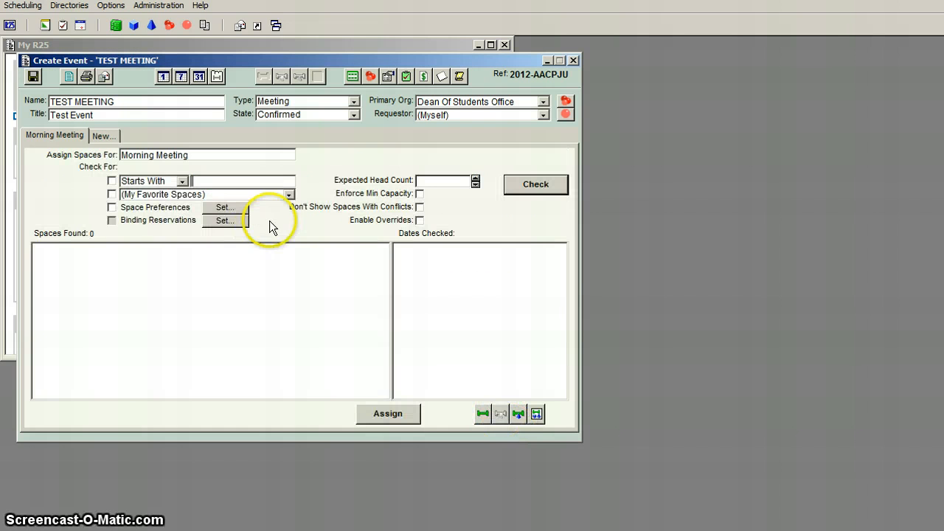
pyautogui.click(258, 182)
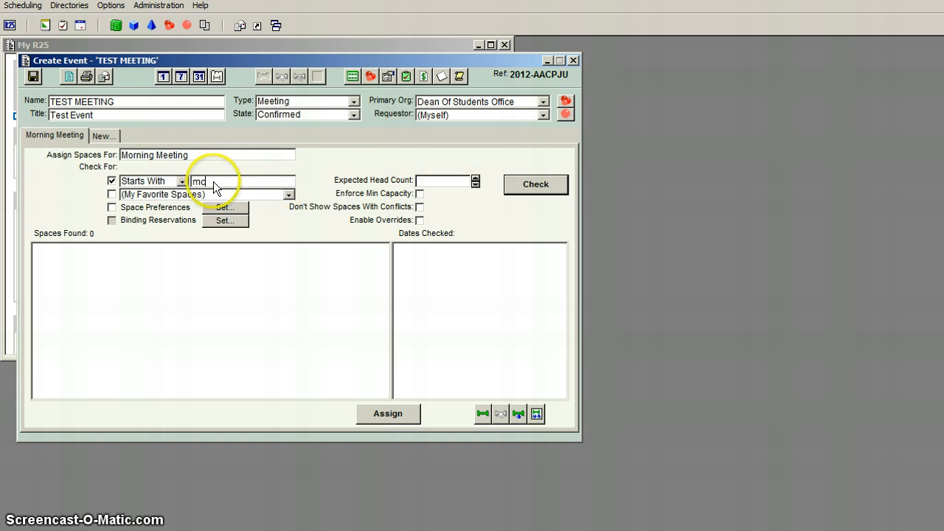
pyautogui.click(422, 181)
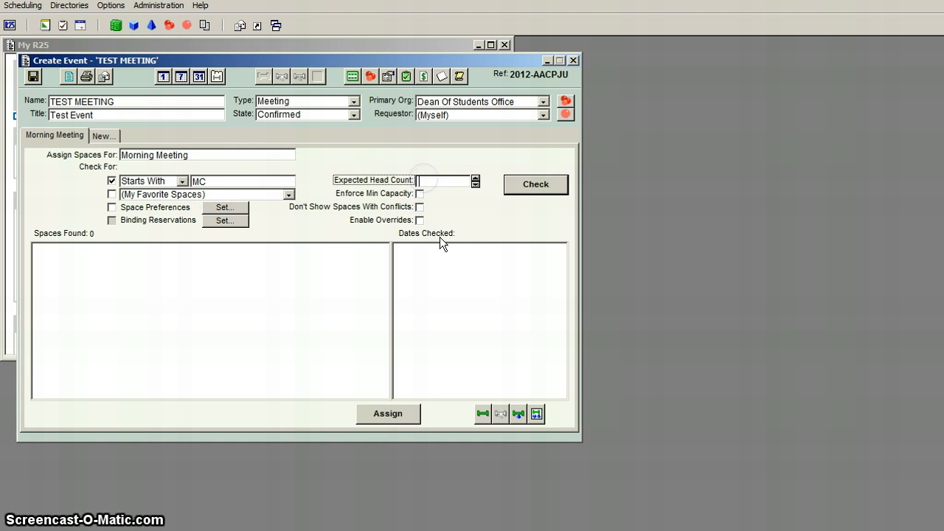
pyautogui.write('10')
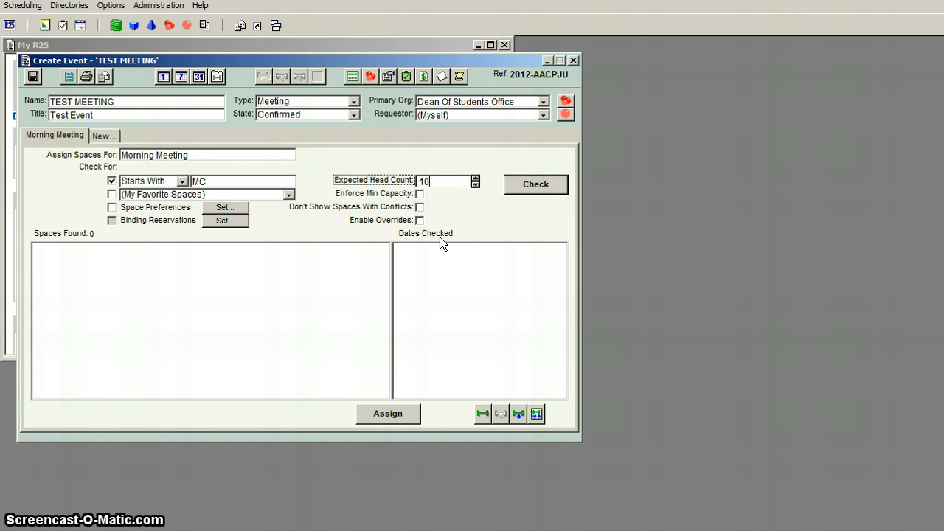
pyautogui.click(537, 186)
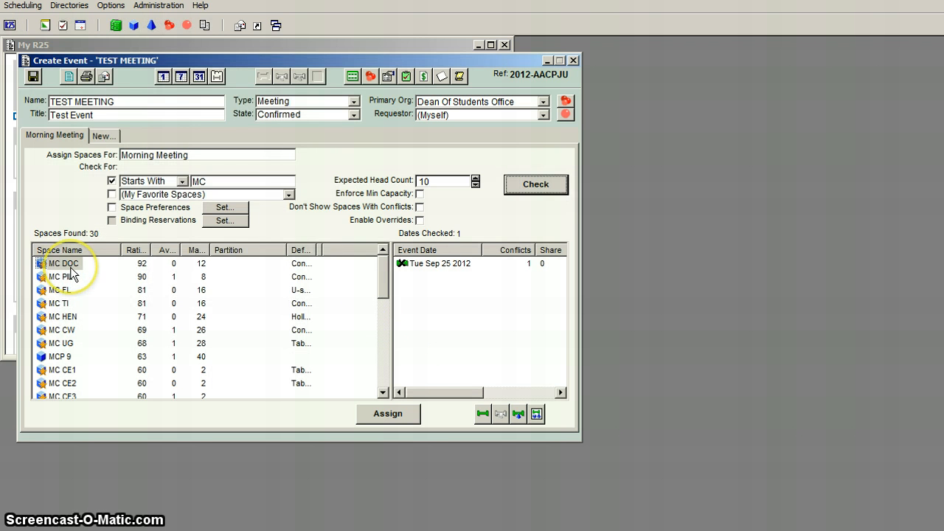
# Check the reservation date for conflicts in the spaces MC PIL, MC DOC, MC FL, MC TI and MC HEN.
pyautogui.click(69, 273)
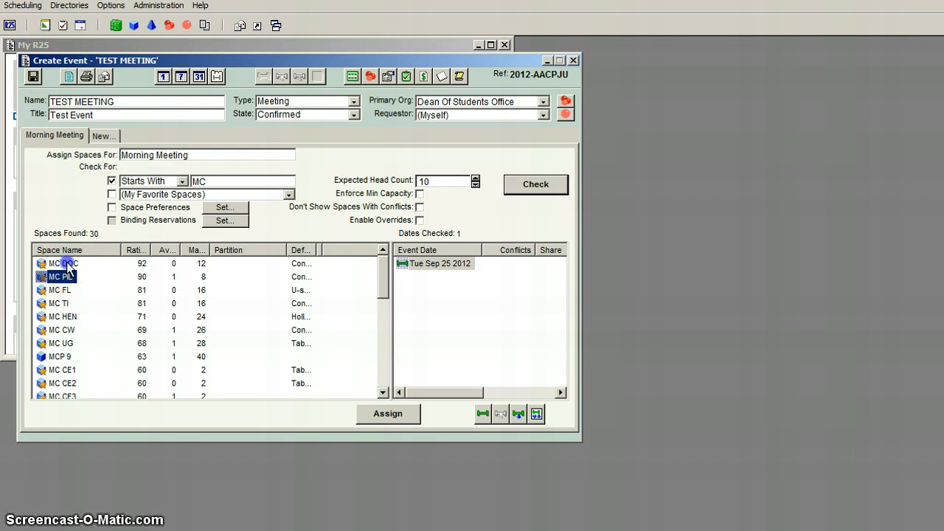
pyautogui.click(67, 263)
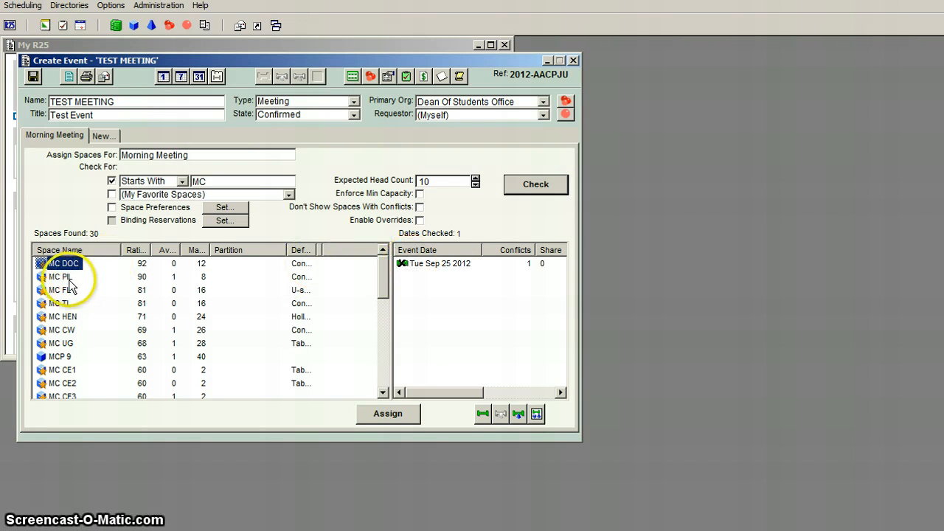
pyautogui.click(67, 279)
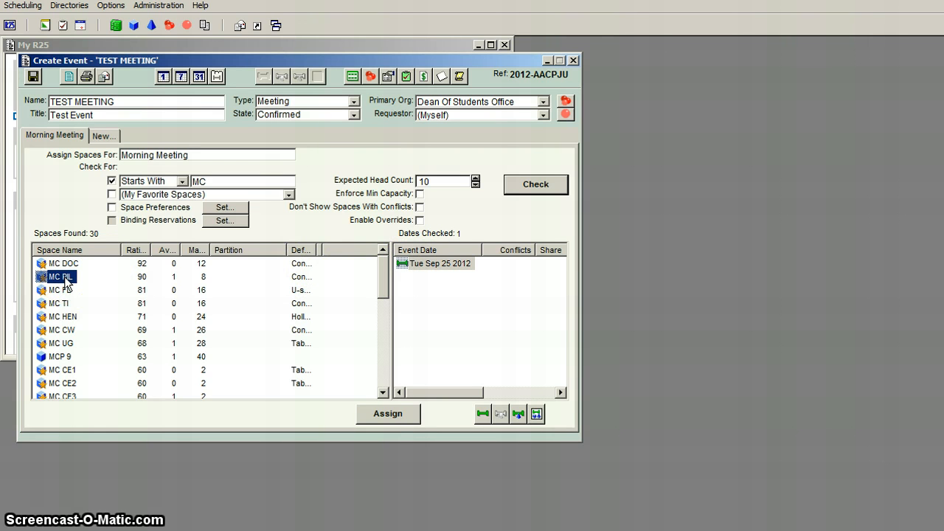
pyautogui.click(65, 291)
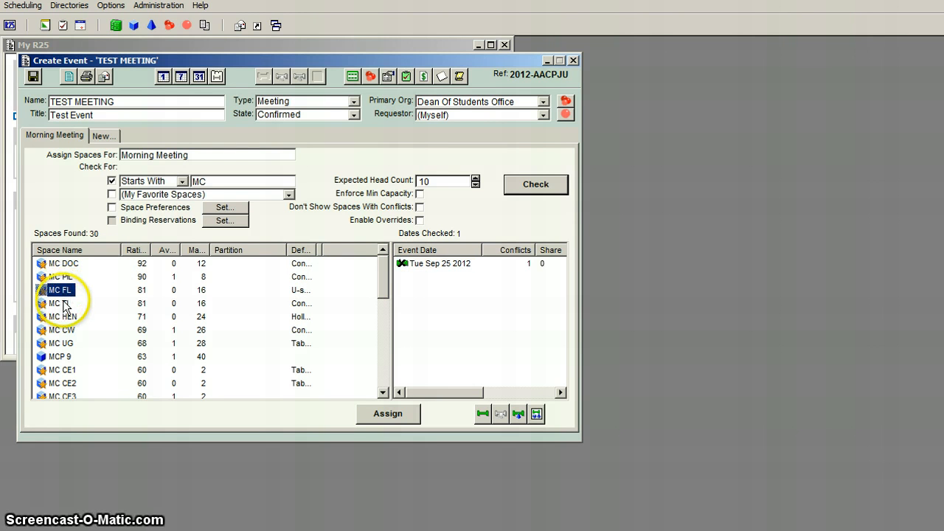
pyautogui.click(64, 304)
pyautogui.click(64, 317)
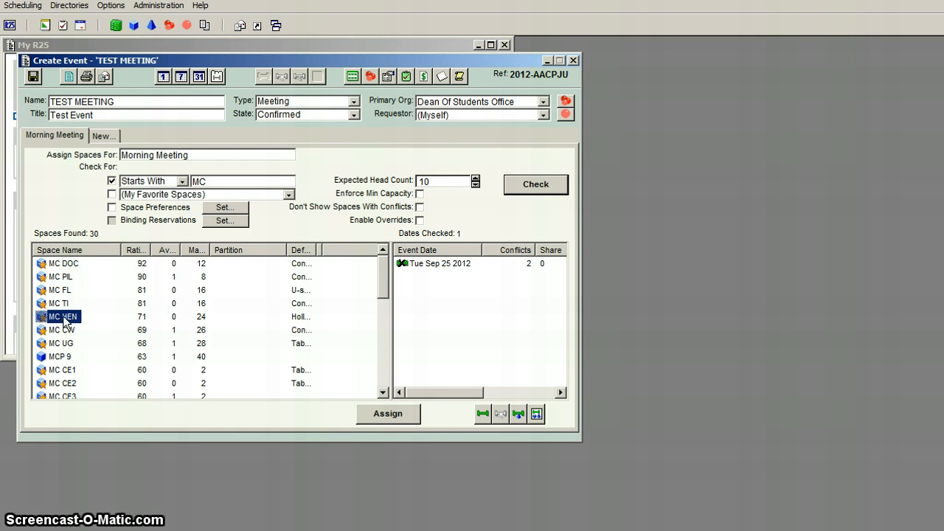
# Assign the MC CW space to the Morning Meeting reservation with the Conference layout and an attendance of 10.
pyautogui.click(66, 331)
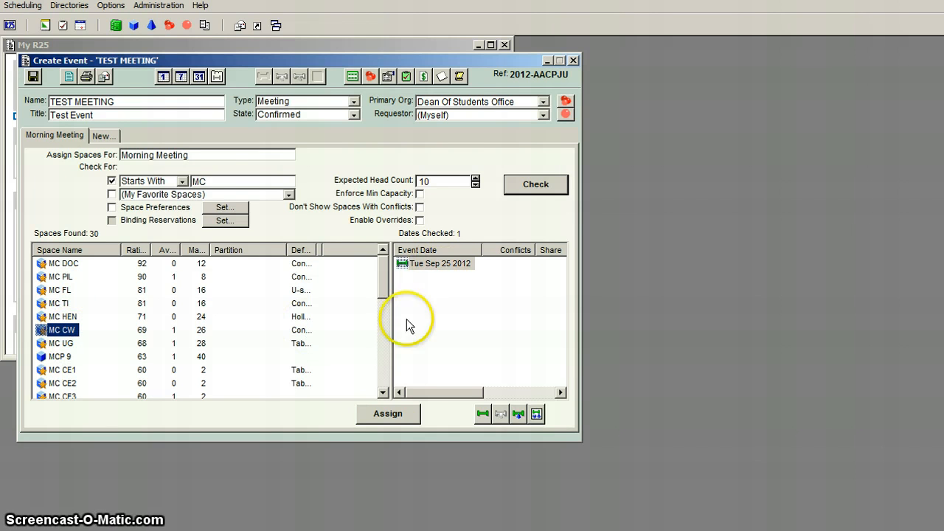
pyautogui.click(388, 413)
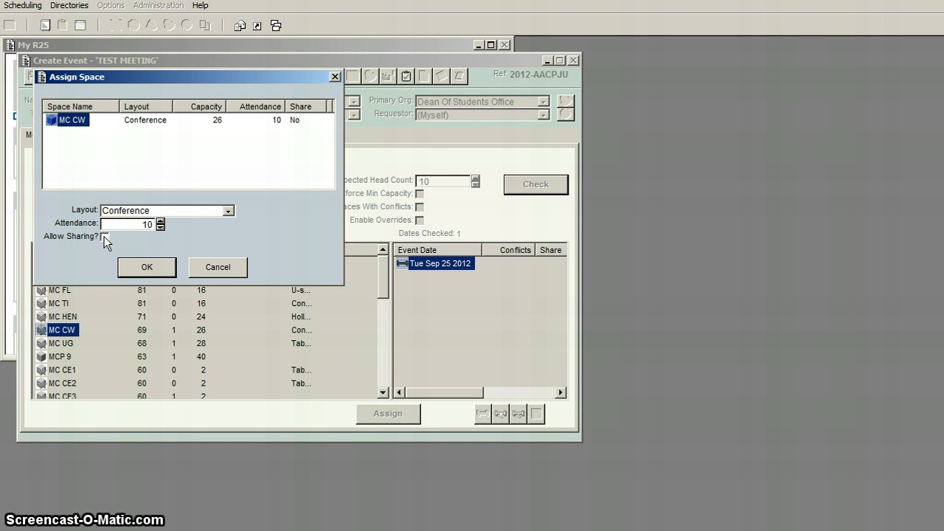
pyautogui.click(143, 267)
pyautogui.click(413, 415)
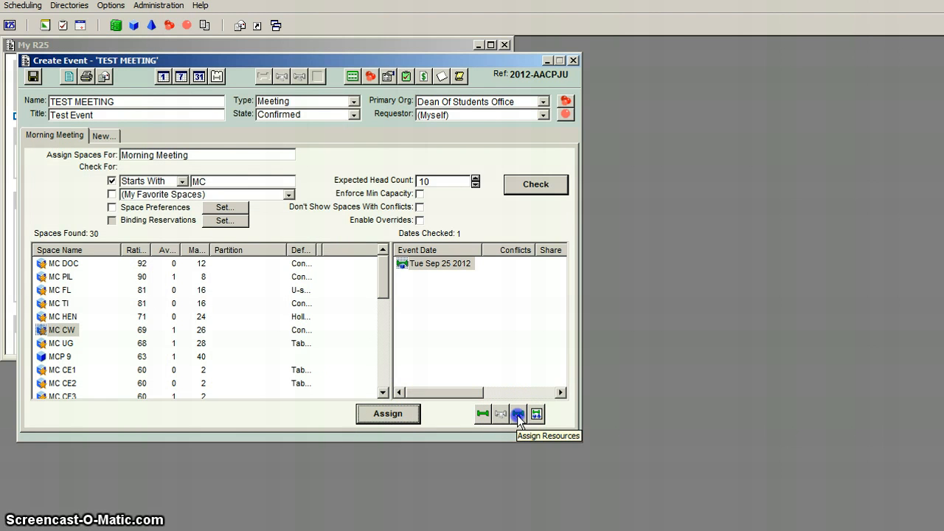
# Find resources starting with Table and assign one Tables, 6 Foot (Memorial Center Only) to the Morning Meeting reservation.
pyautogui.click(517, 415)
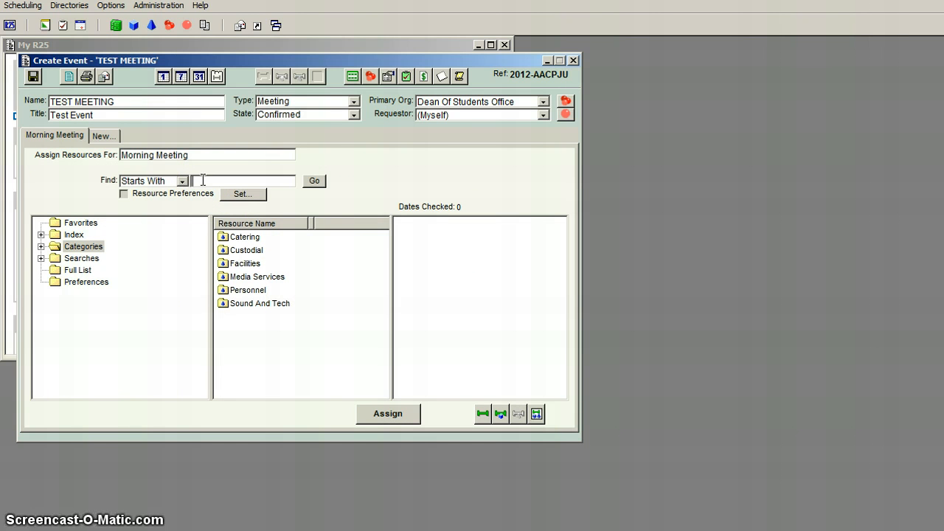
pyautogui.write('table')
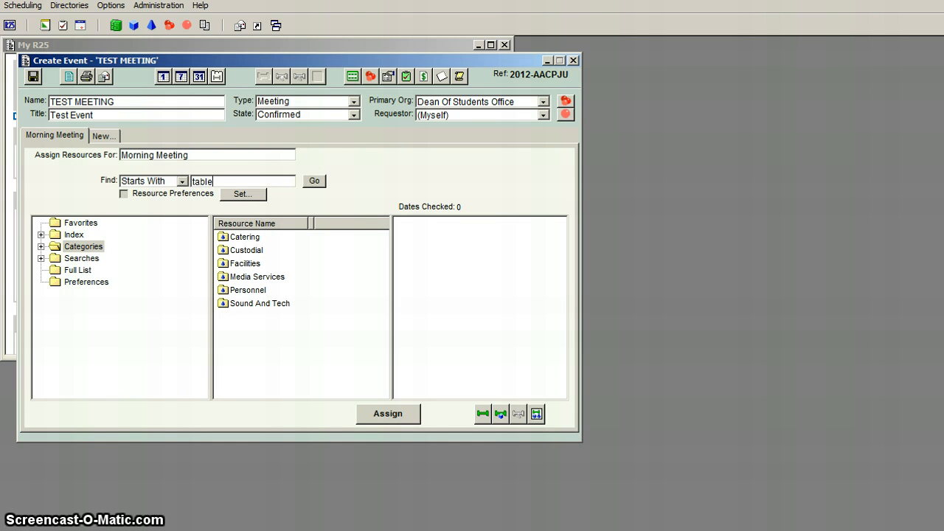
pyautogui.click(314, 181)
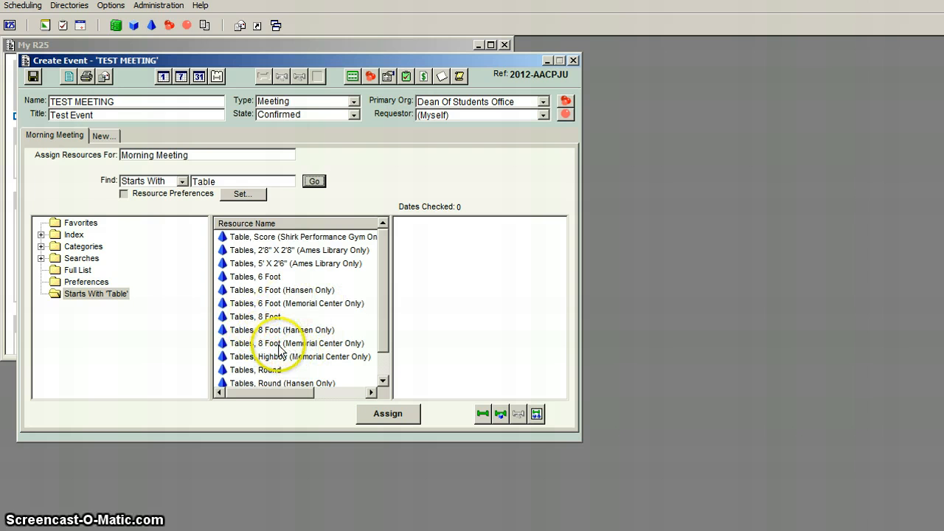
pyautogui.click(273, 304)
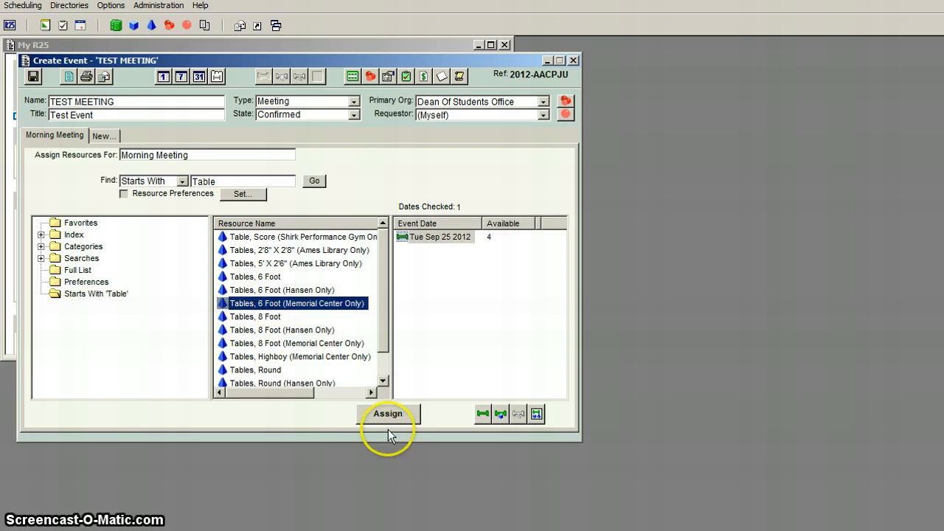
pyautogui.click(390, 415)
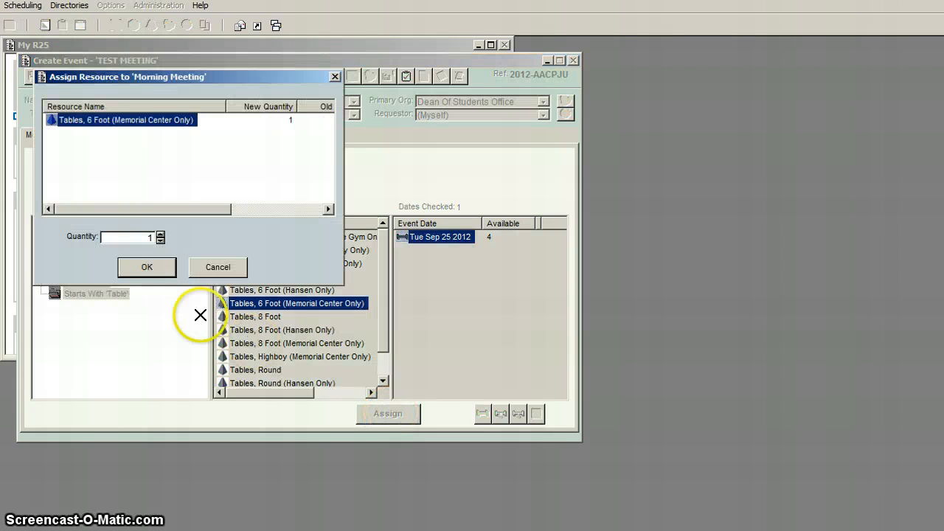
pyautogui.click(147, 267)
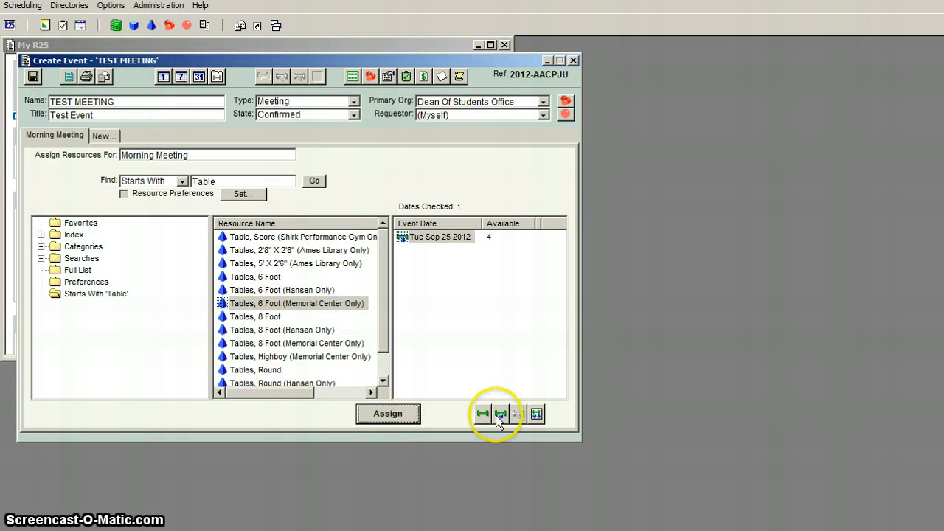
# Review the Morning Meeting reservation, checking its assigned space, table resource and expected head count.
pyautogui.click(536, 414)
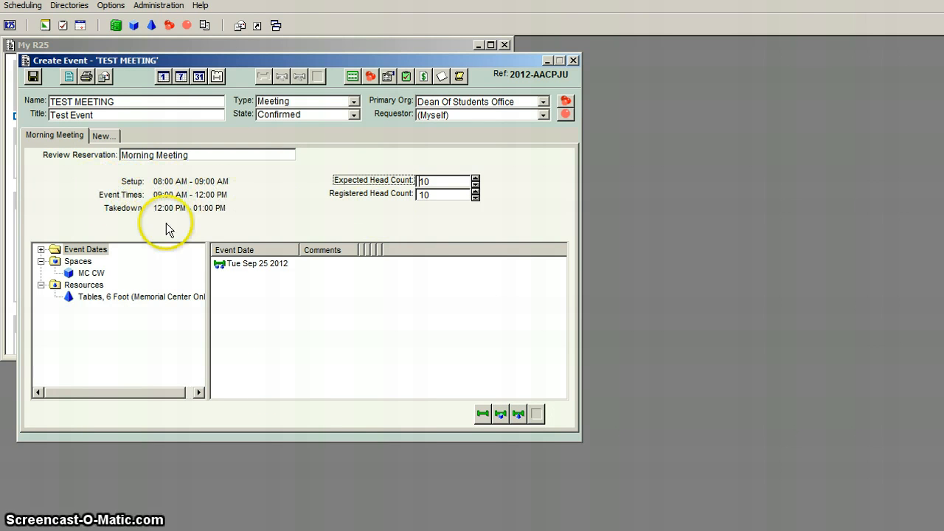
pyautogui.click(90, 273)
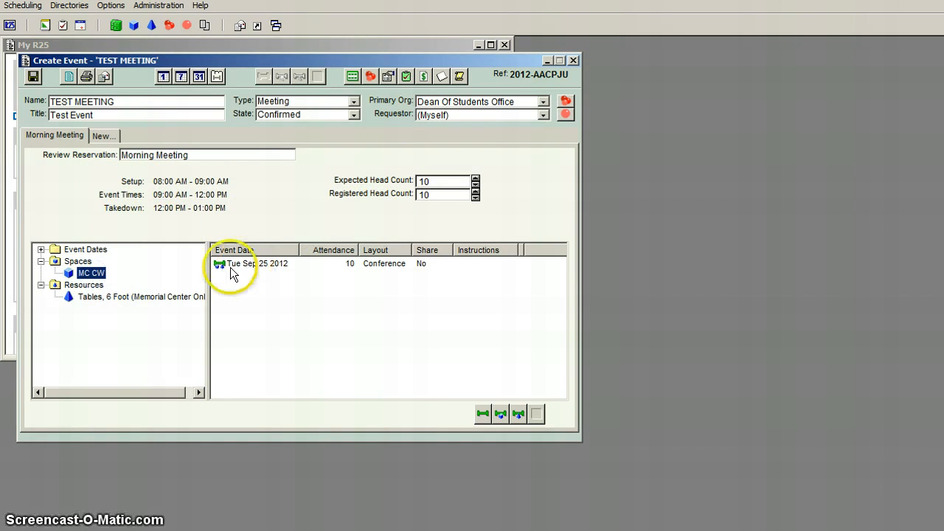
pyautogui.click(98, 296)
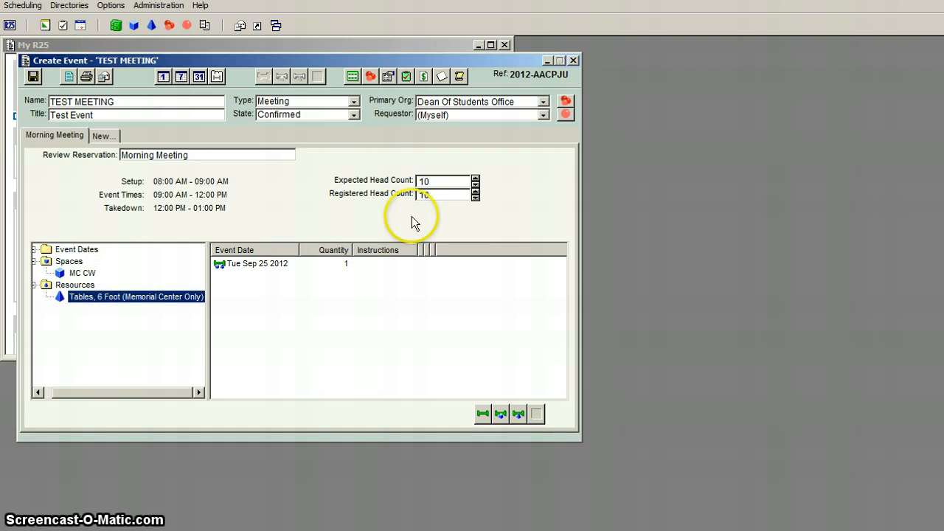
pyautogui.click(435, 182)
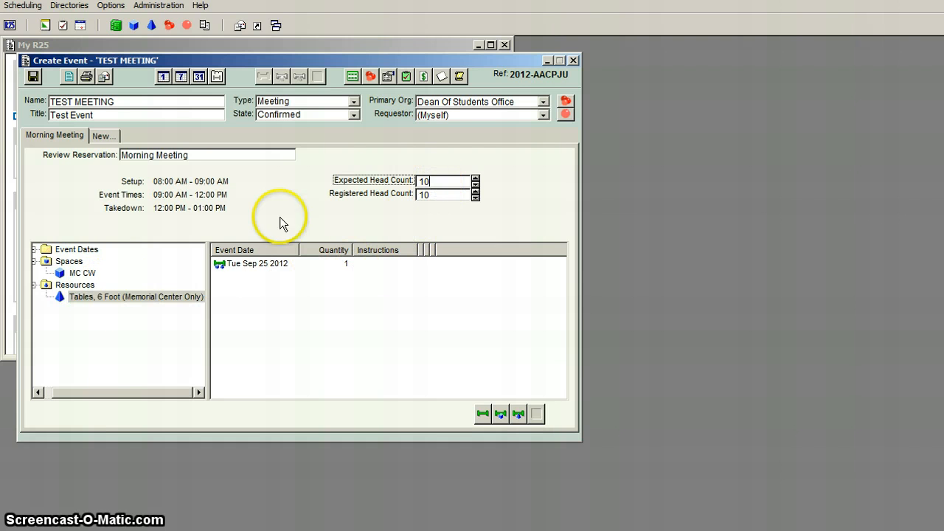
# Add the categories Catered and Faculty / Staff to the event's properties.
pyautogui.click(387, 78)
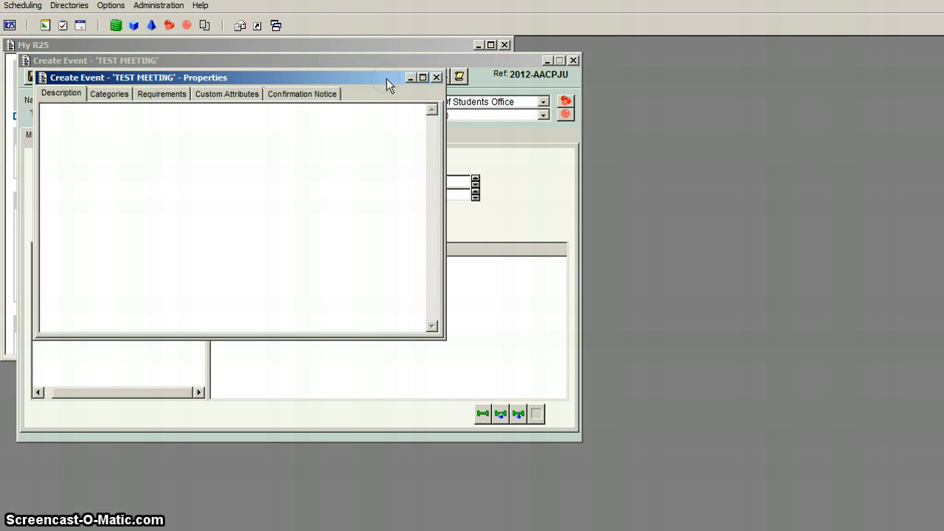
pyautogui.click(111, 96)
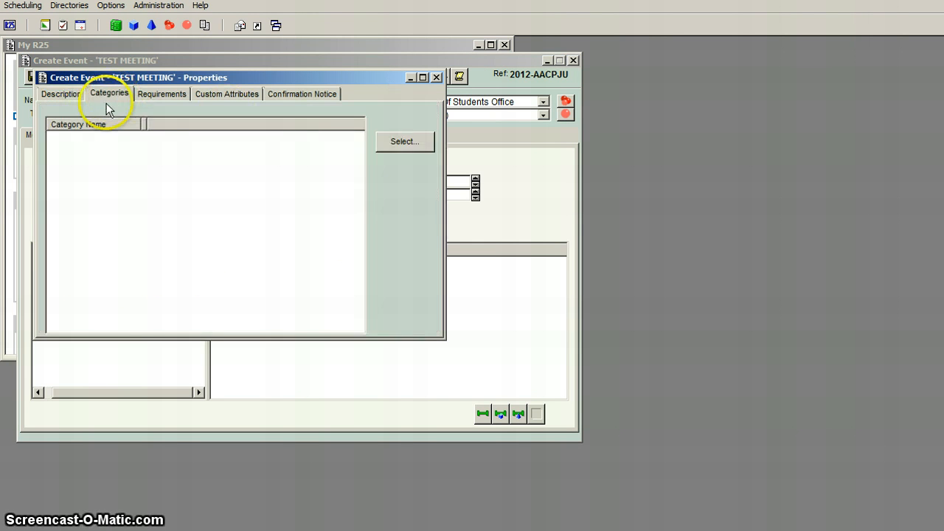
pyautogui.click(406, 143)
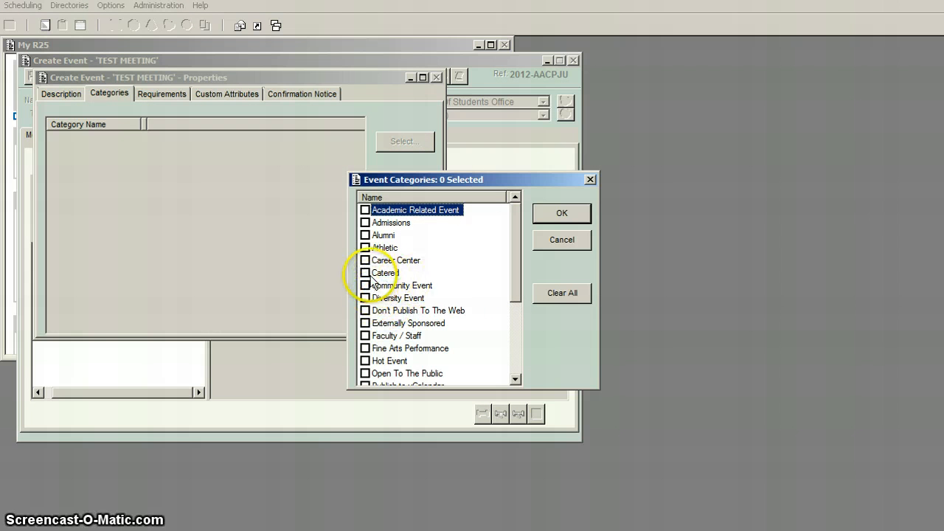
pyautogui.click(365, 272)
pyautogui.click(365, 336)
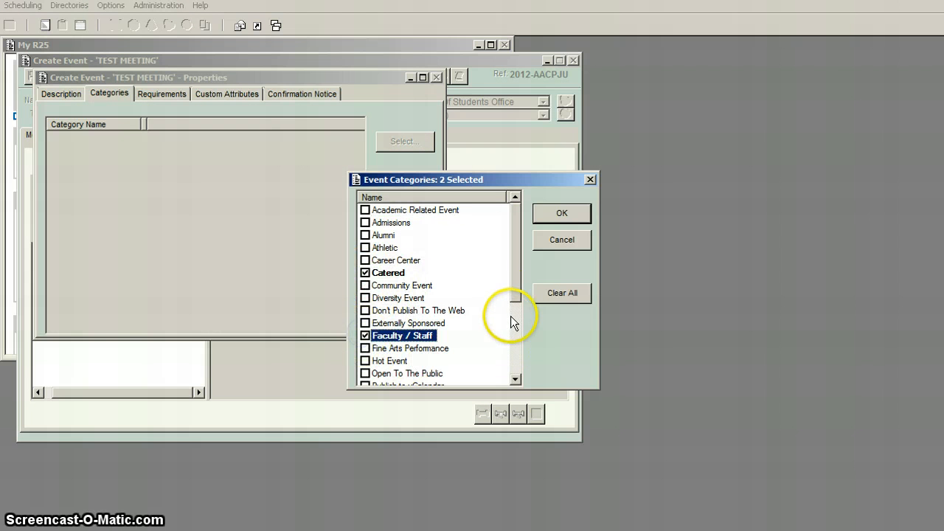
pyautogui.moveTo(516, 292); pyautogui.dragTo(512, 255)
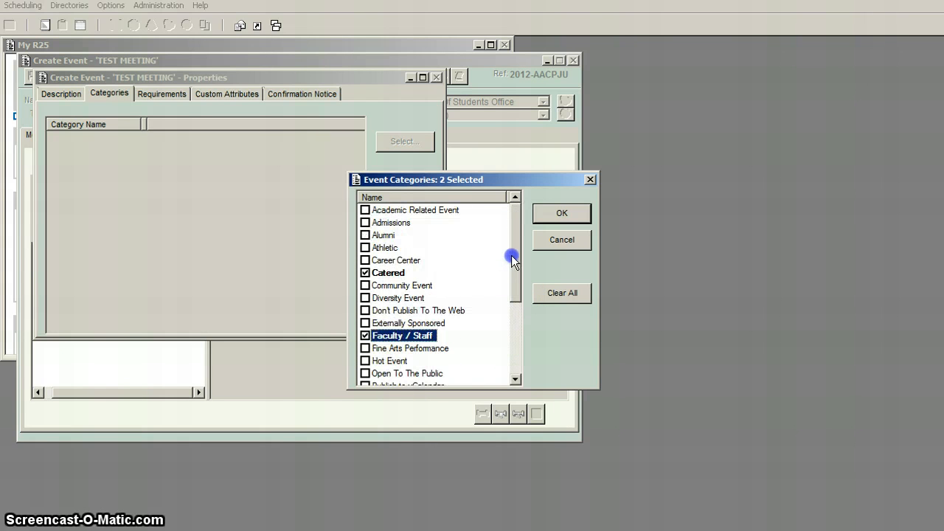
pyautogui.click(561, 214)
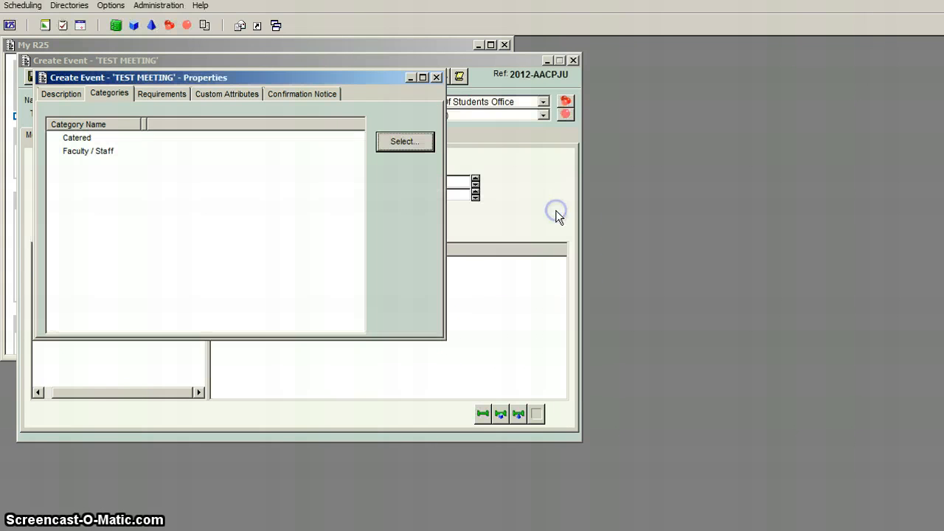
pyautogui.click(436, 78)
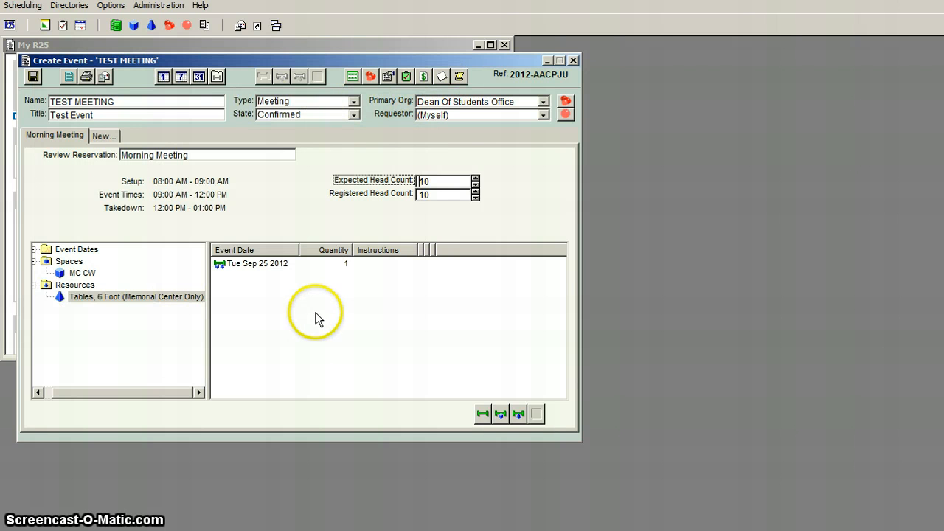
# Save the event with FACULTY/STAFF EVENTS under FALL 2012 EVENTS as its parent.
pyautogui.click(34, 77)
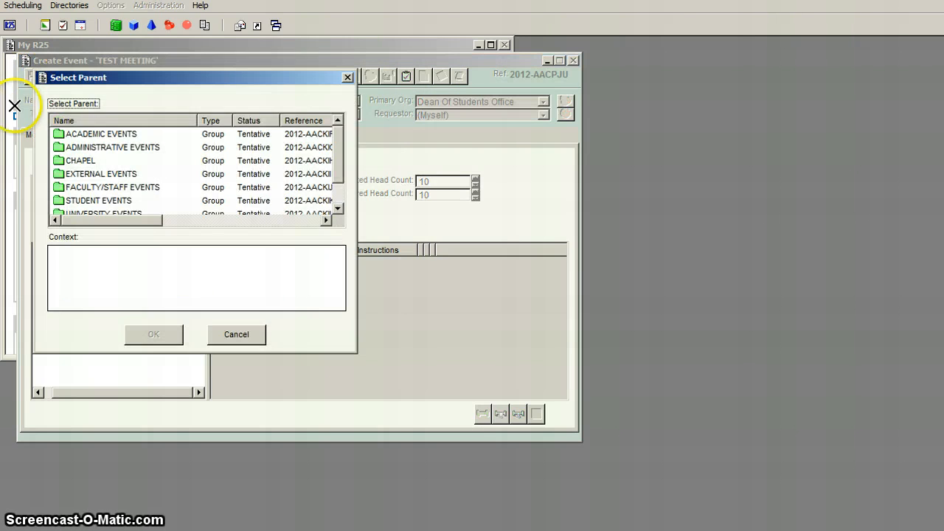
pyautogui.click(118, 187)
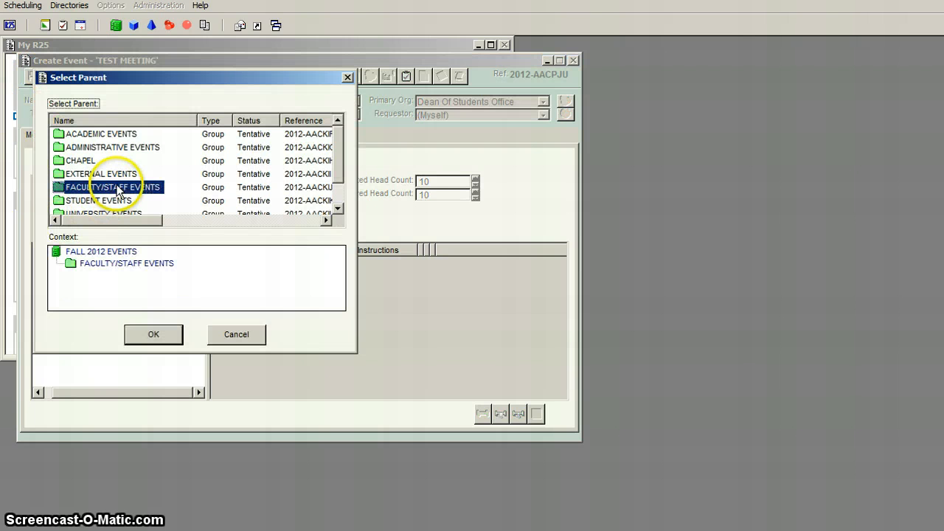
pyautogui.click(155, 336)
pyautogui.click(140, 347)
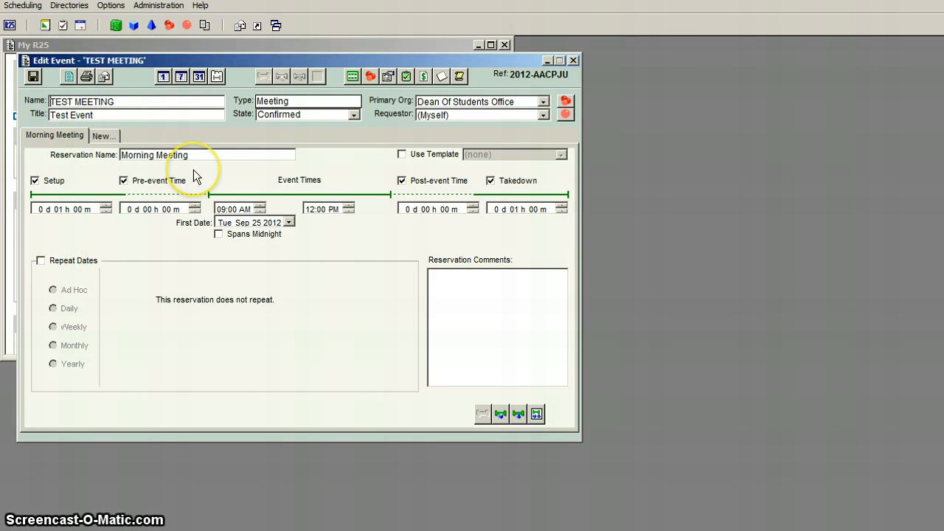
# Start an email for the saved event and attach the Event Confirmation (Detailed) report.
pyautogui.click(105, 78)
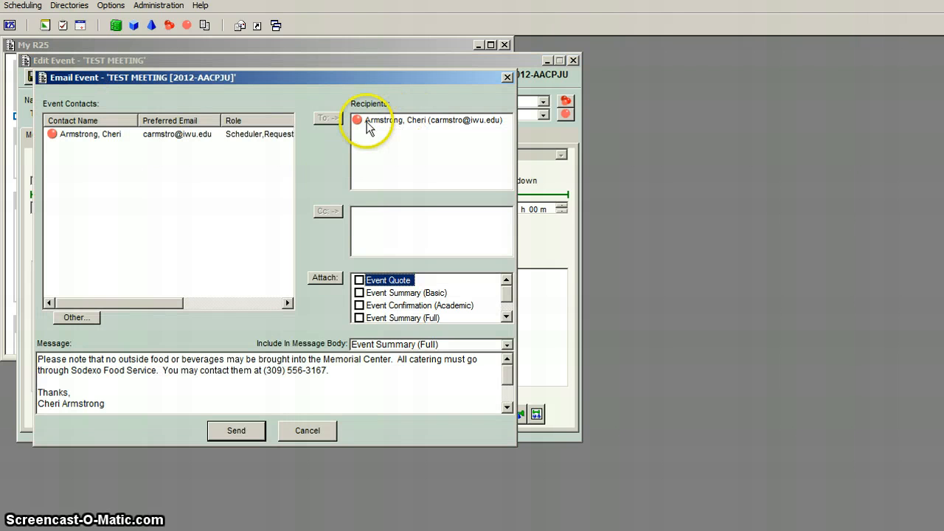
pyautogui.click(85, 319)
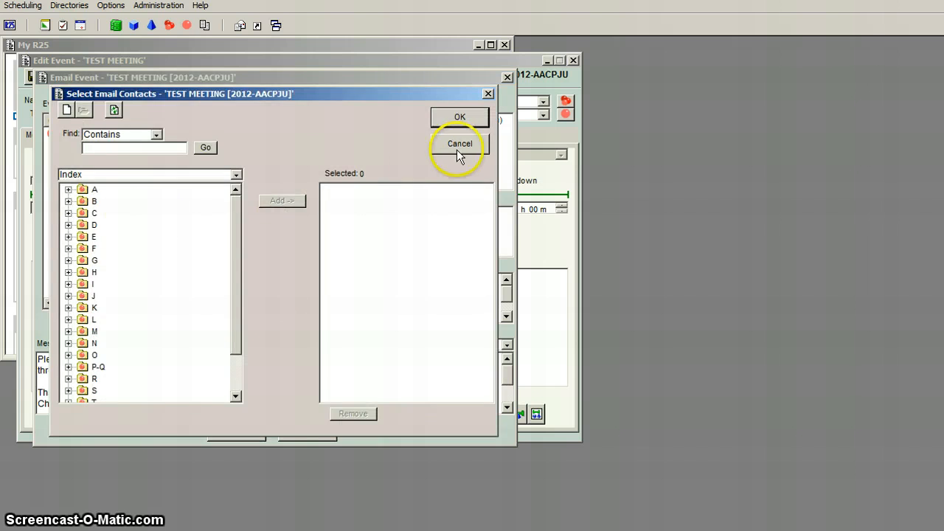
pyautogui.click(458, 145)
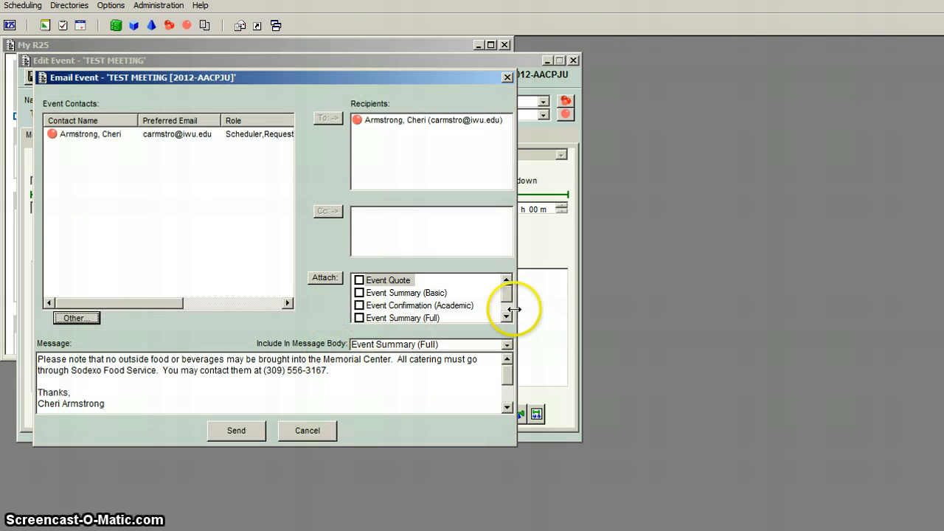
pyautogui.moveTo(509, 297); pyautogui.dragTo(508, 304)
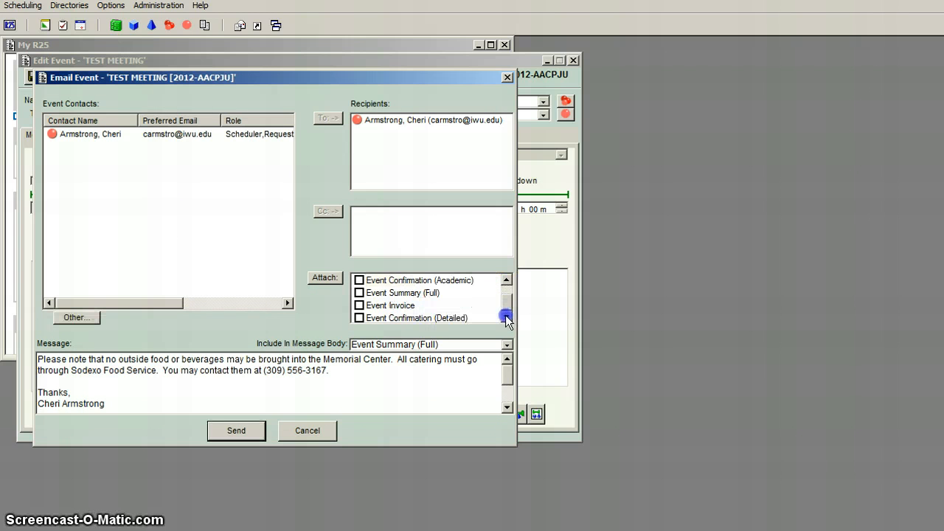
pyautogui.click(359, 317)
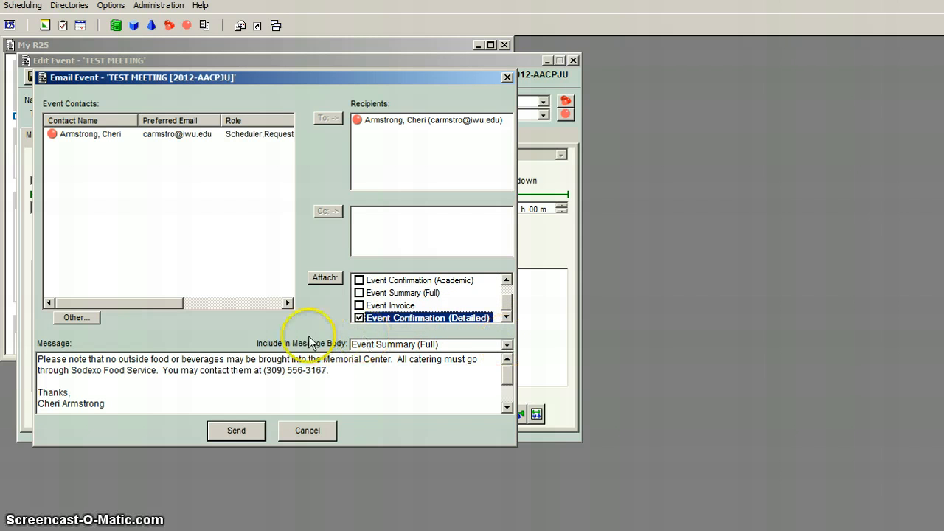
# Set the report included in the email's message body to (none).
pyautogui.click(508, 345)
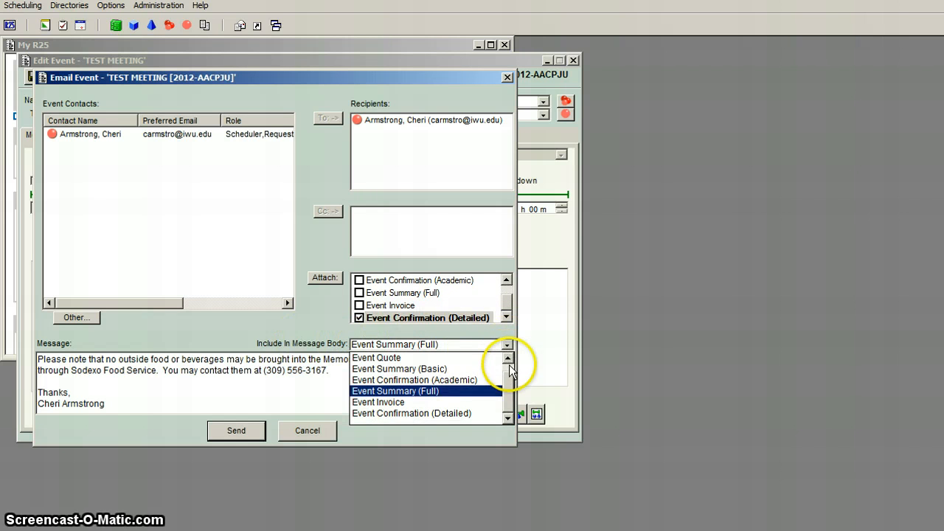
pyautogui.click(508, 357)
pyautogui.click(390, 358)
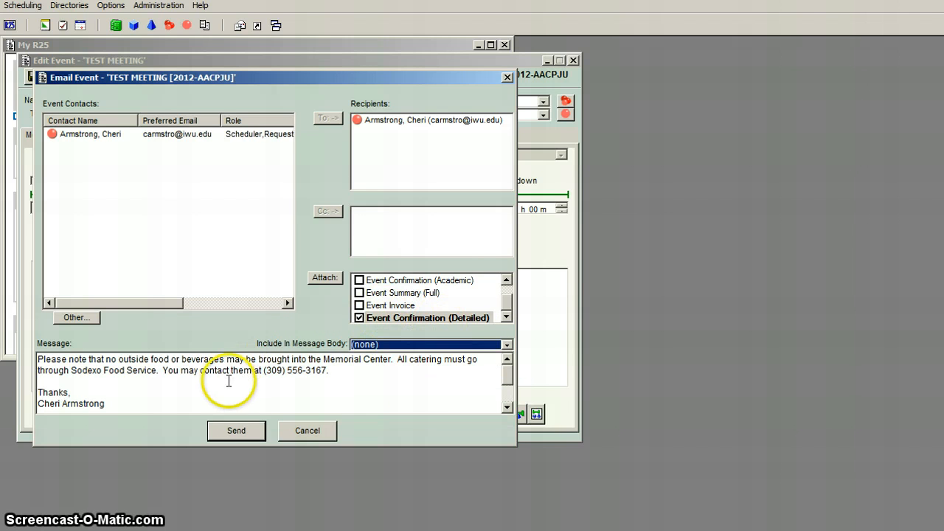
# Send the event email with the detailed confirmation attached.
pyautogui.click(238, 430)
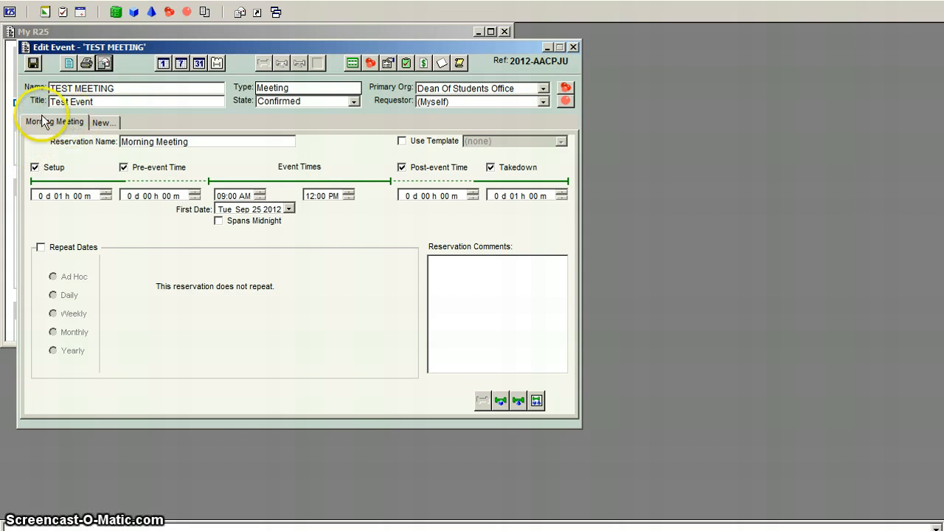
# Add a second reservation to the TEST MEETING event and name it Afternoon Meeting.
pyautogui.click(107, 125)
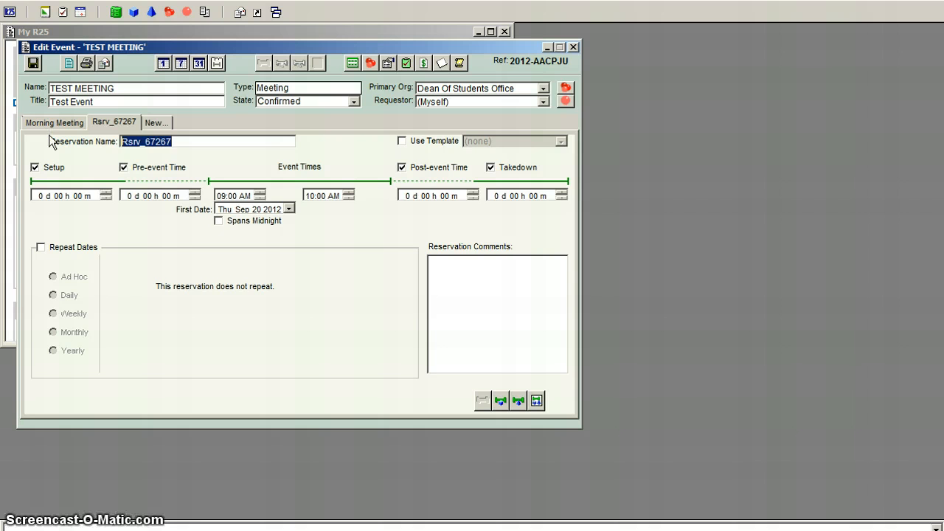
pyautogui.write('Afternoon Meeting')
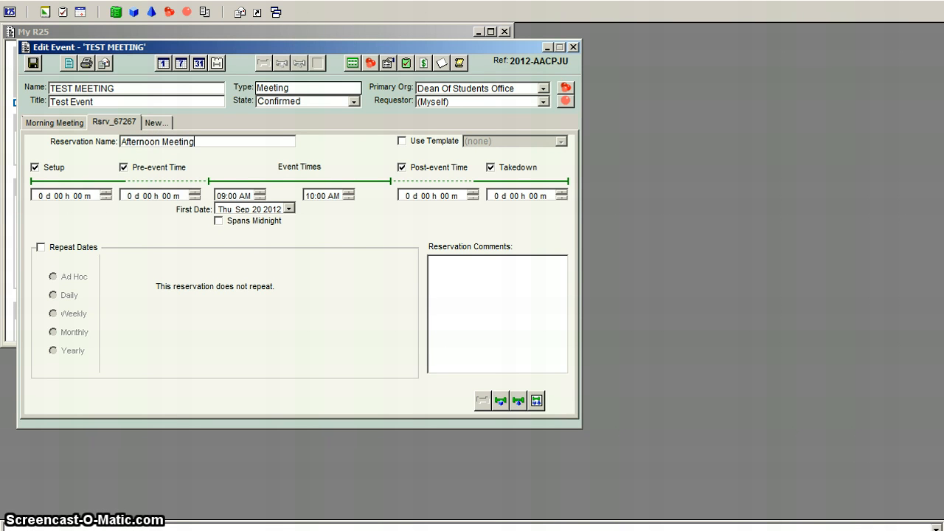
# Set the Afternoon Meeting's event times to 01:30 PM through 04:30 PM and its first date to Tue Sep 25 2012.
pyautogui.click(221, 196)
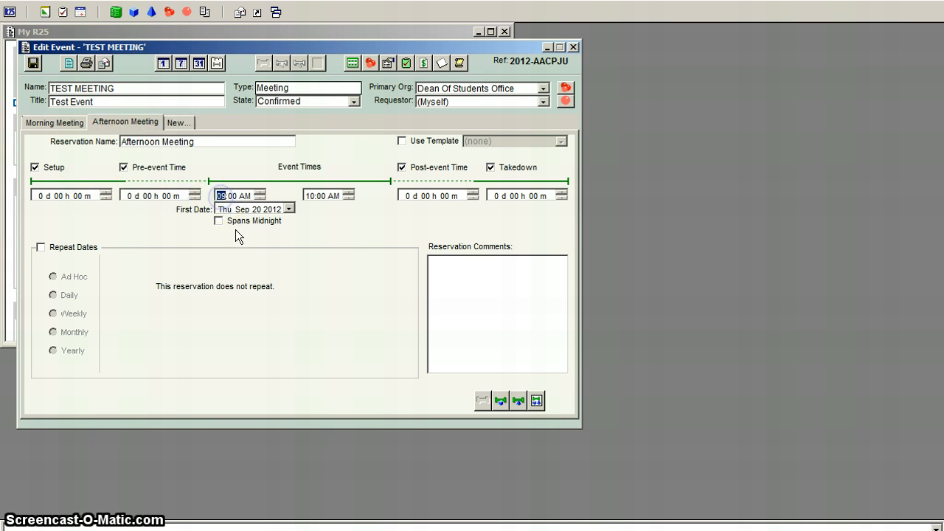
pyautogui.write('01:')
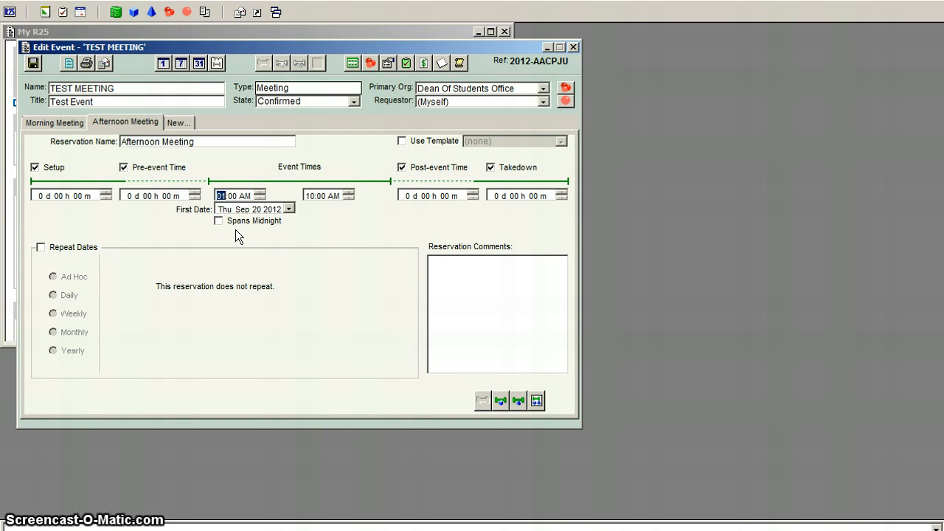
pyautogui.write('30')
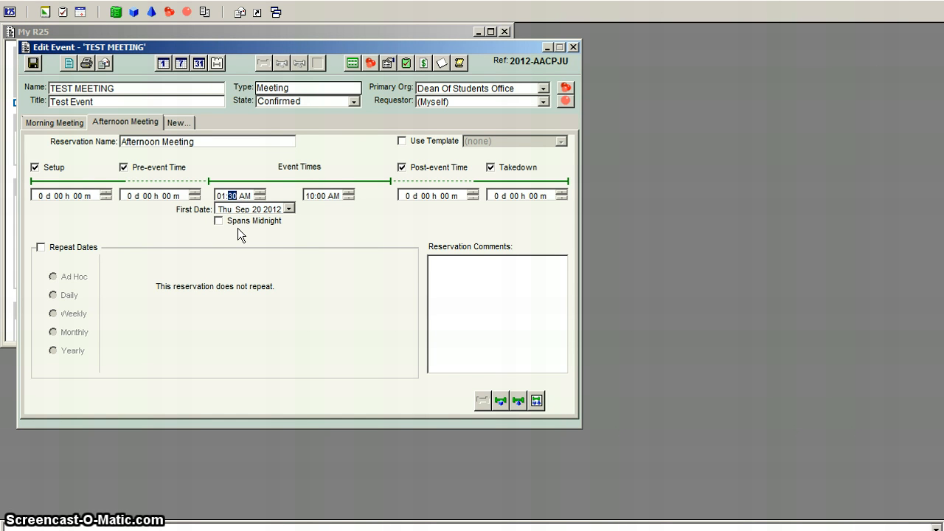
pyautogui.press('Right')
pyautogui.press('p')
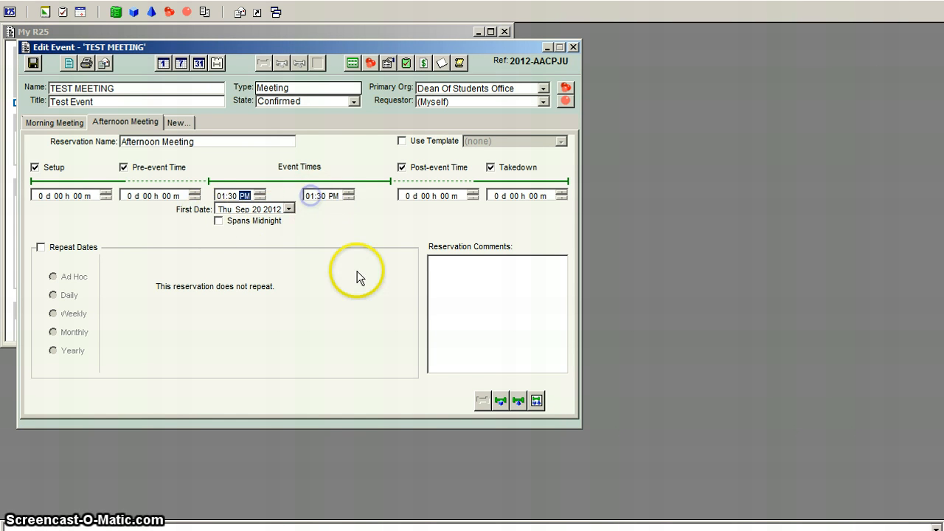
pyautogui.press('Tab')
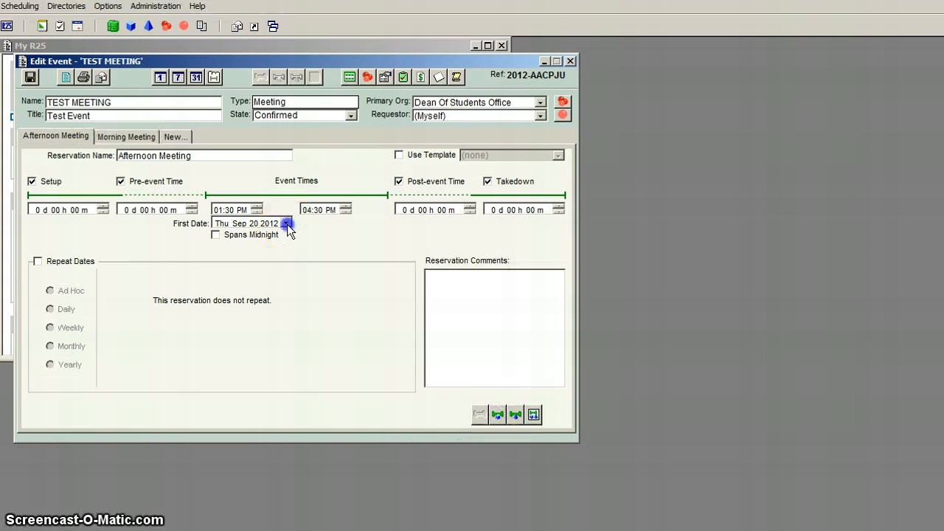
pyautogui.click(287, 224)
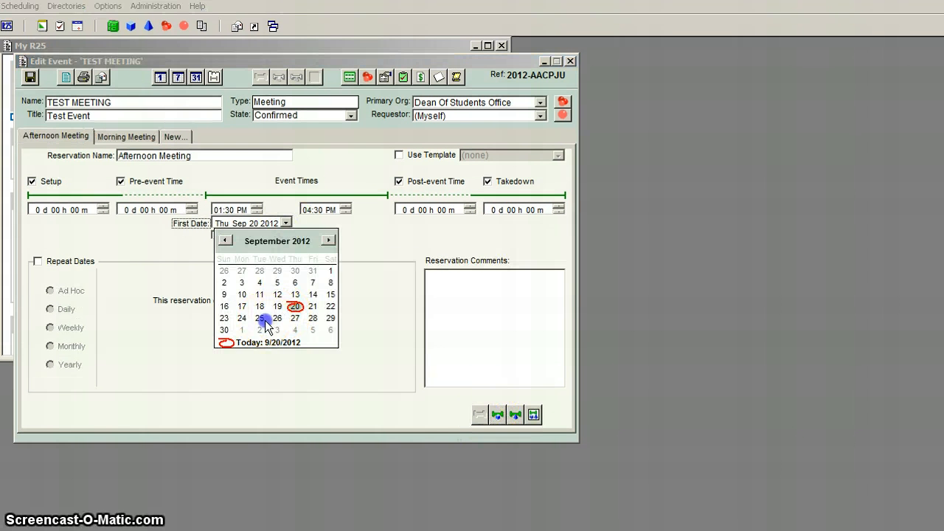
pyautogui.click(265, 322)
# Check the availability of spaces starting with MC CW for the Afternoon Meeting reservation.
pyautogui.click(498, 415)
pyautogui.click(232, 184)
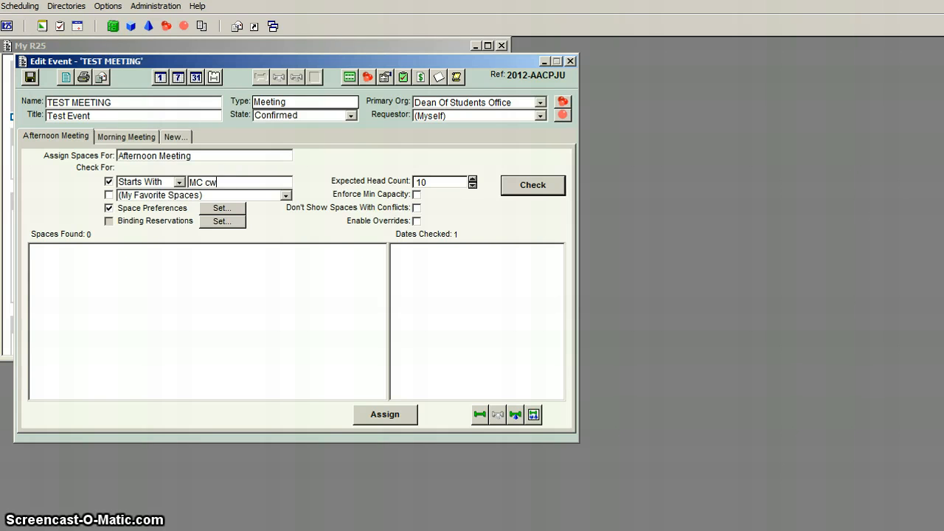
pyautogui.click(531, 185)
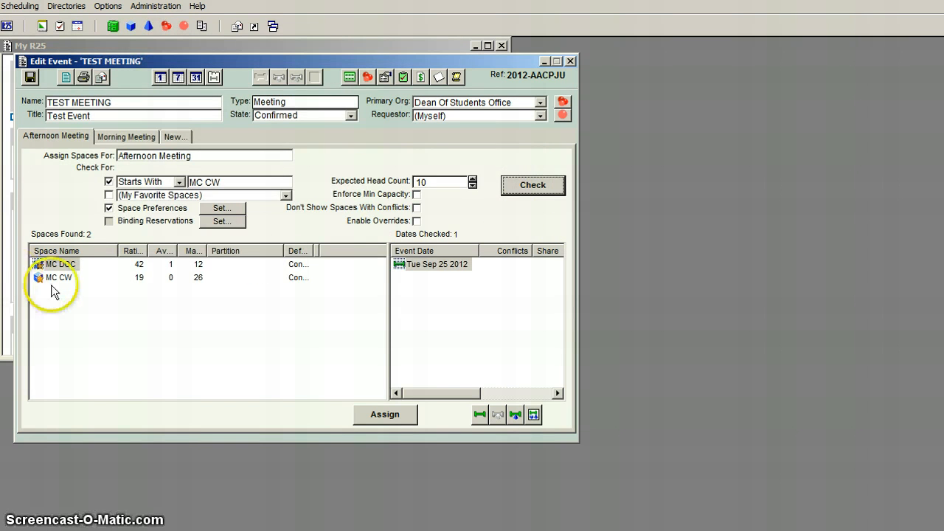
# Examine the conflicting bookings of space MC CW on Tue Sep 25 2012 in its event calendar, and close the calendar.
pyautogui.click(53, 278)
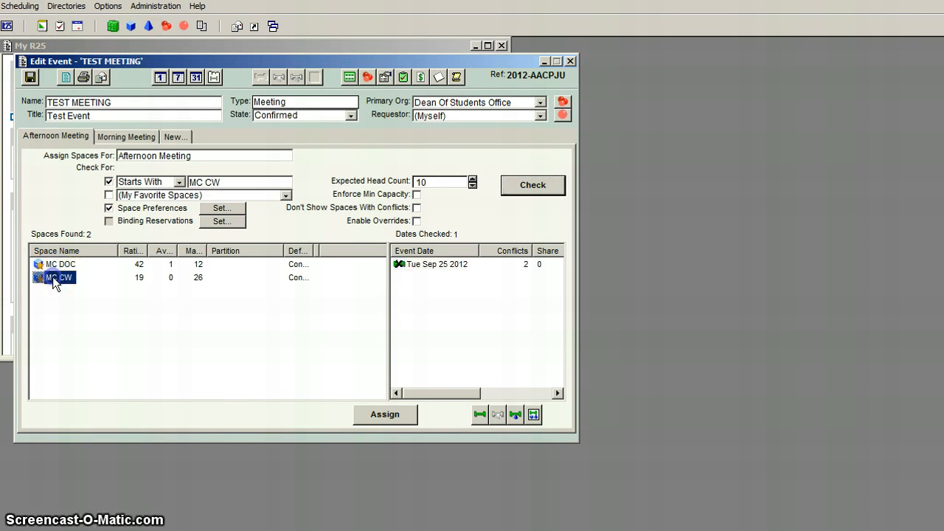
pyautogui.doubleClick(415, 265)
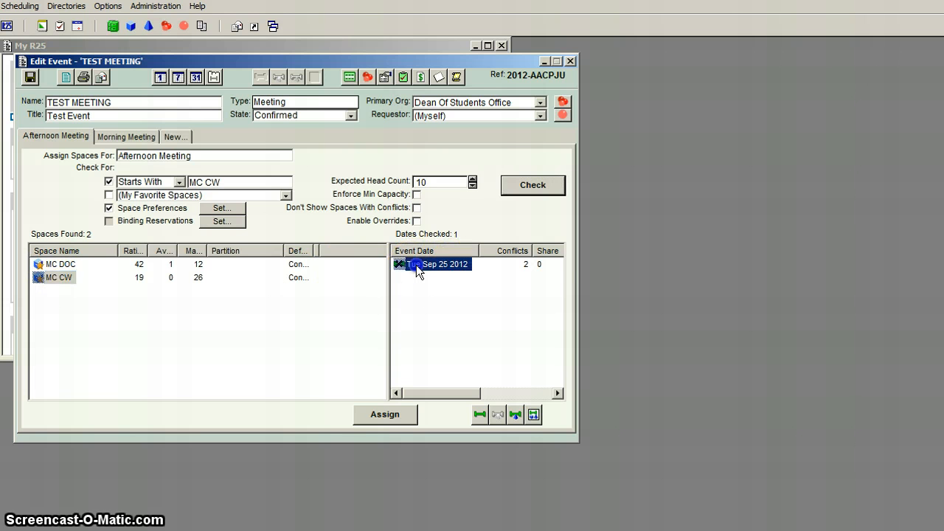
pyautogui.click(263, 127)
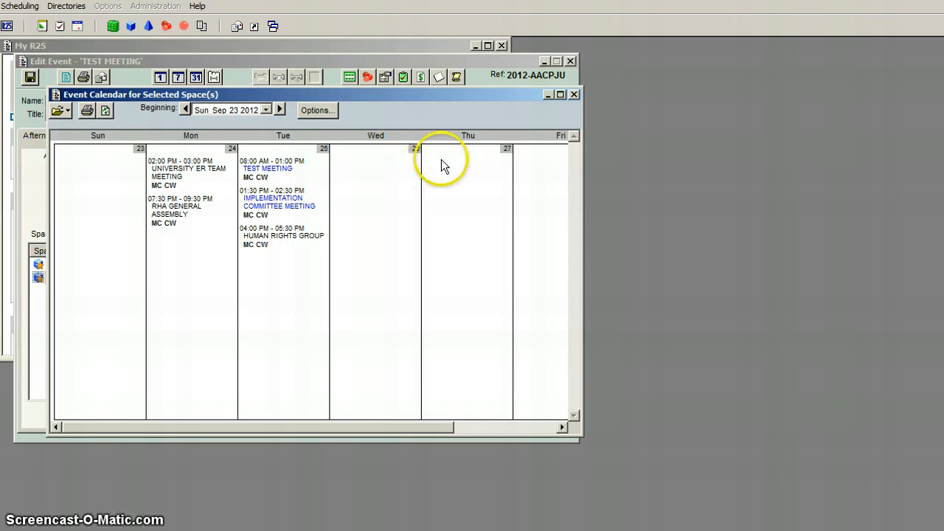
pyautogui.click(573, 94)
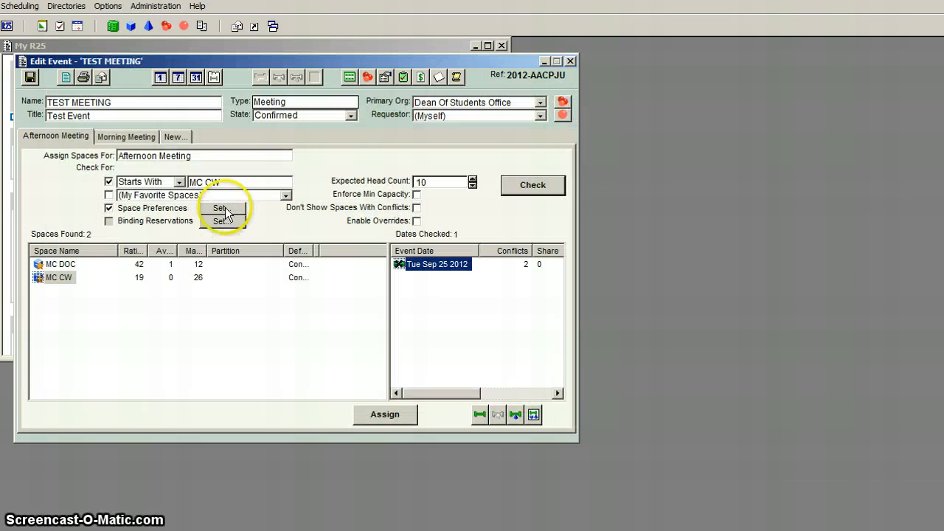
# Check all spaces starting with MC and assign MC DOC to the Afternoon Meeting reservation.
pyautogui.moveTo(237, 182); pyautogui.dragTo(179, 181)
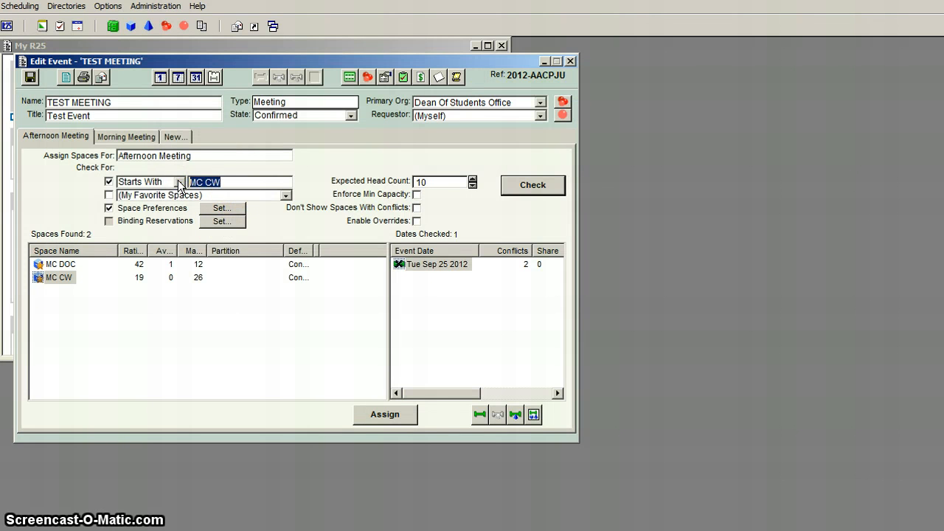
pyautogui.write('mc')
pyautogui.press('Return')
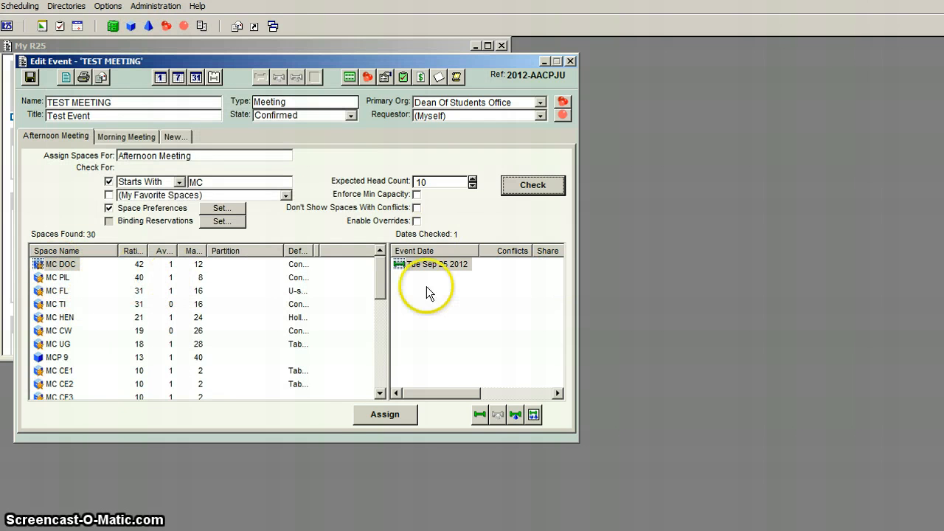
pyautogui.click(394, 416)
pyautogui.click(145, 268)
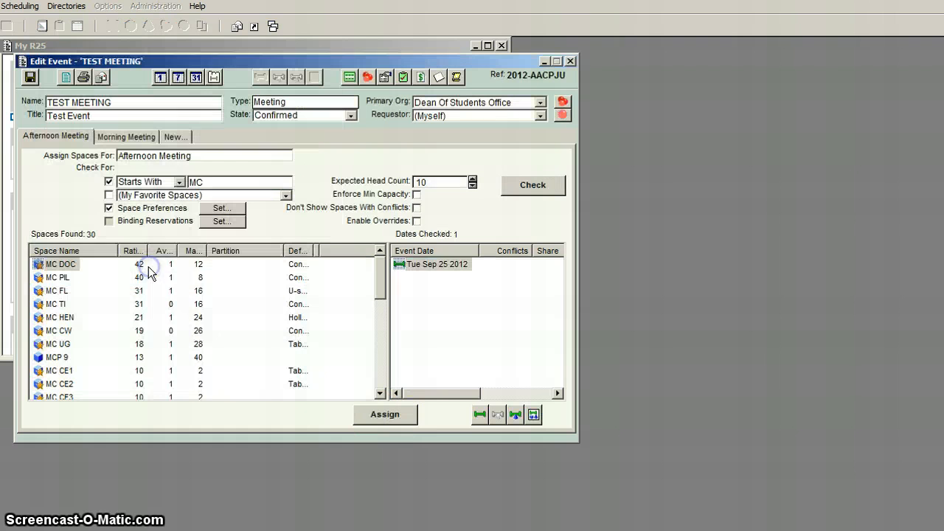
# Look over the Afternoon Meeting's resource assignment and reservation review, and save the event.
pyautogui.click(514, 415)
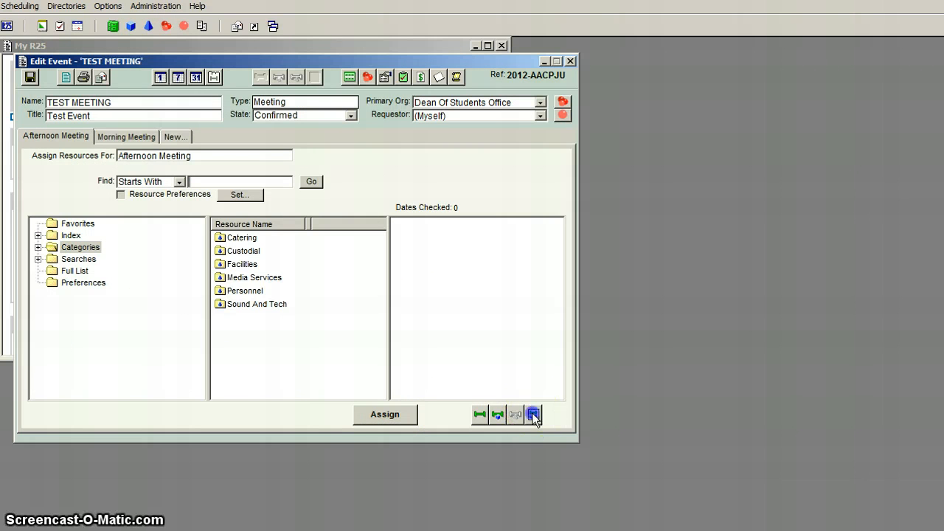
pyautogui.click(533, 416)
pyautogui.click(520, 415)
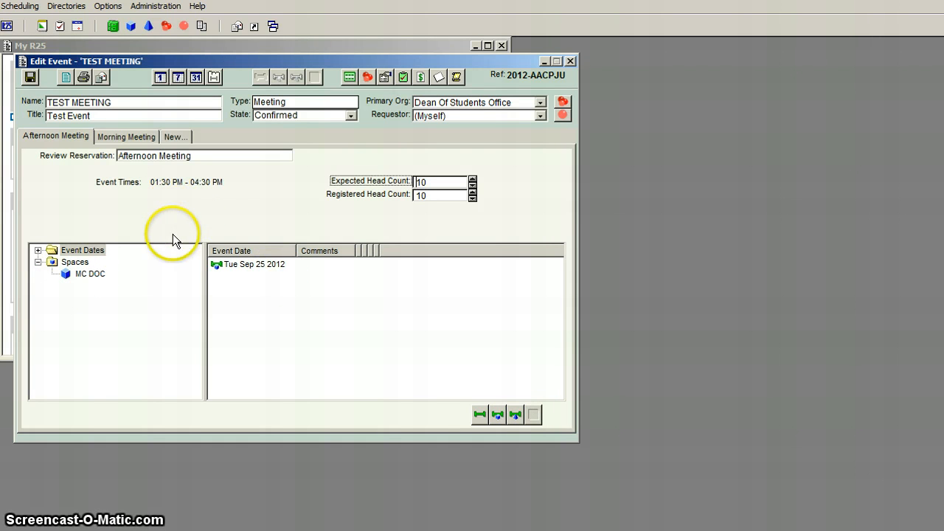
pyautogui.click(506, 412)
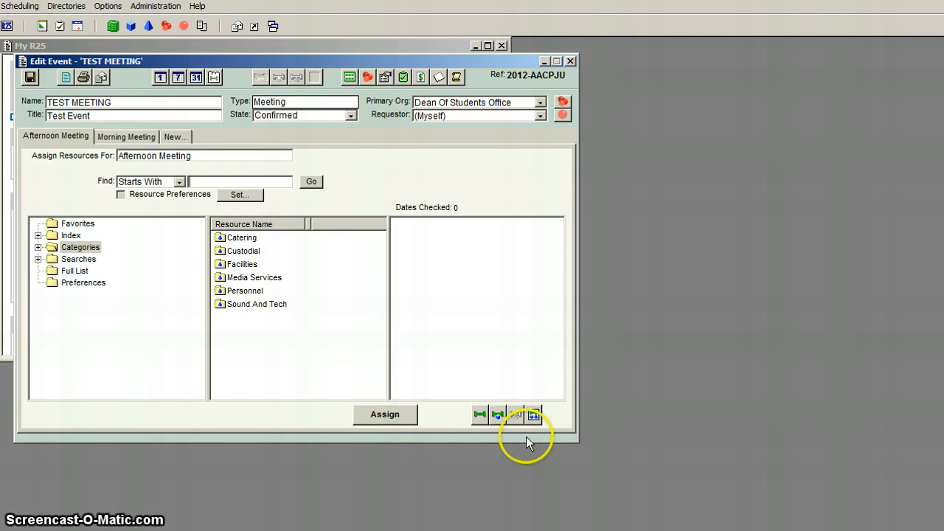
pyautogui.click(534, 416)
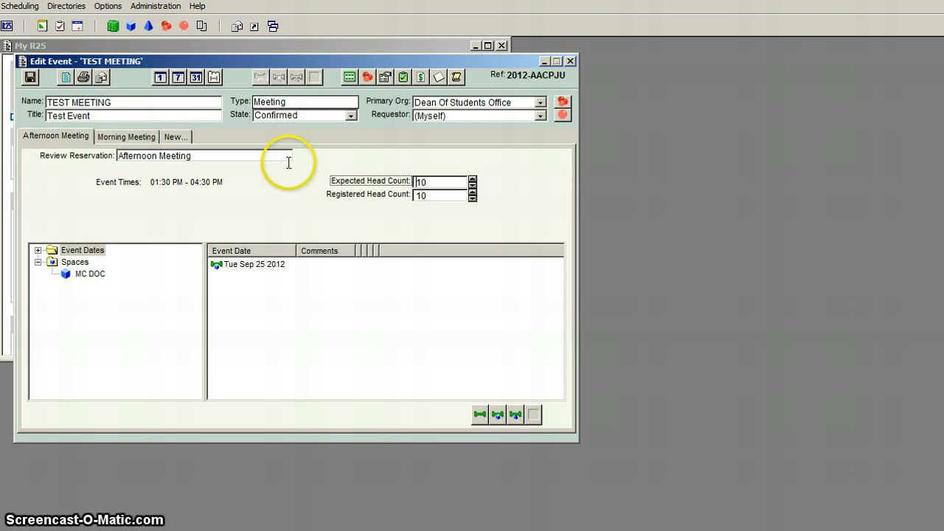
pyautogui.click(29, 77)
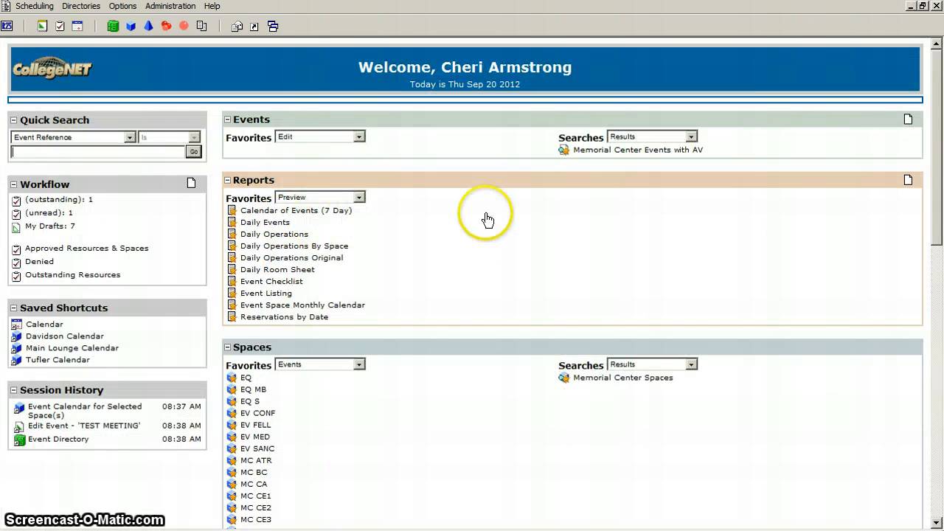
# Open the TEST EVENT draft from the list of drafts for editing.
pyautogui.click(50, 230)
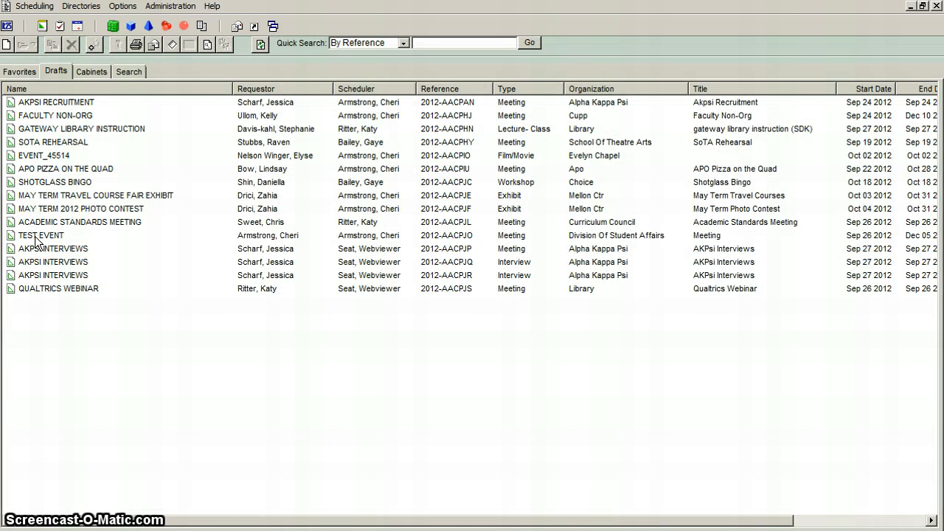
pyautogui.doubleClick(35, 236)
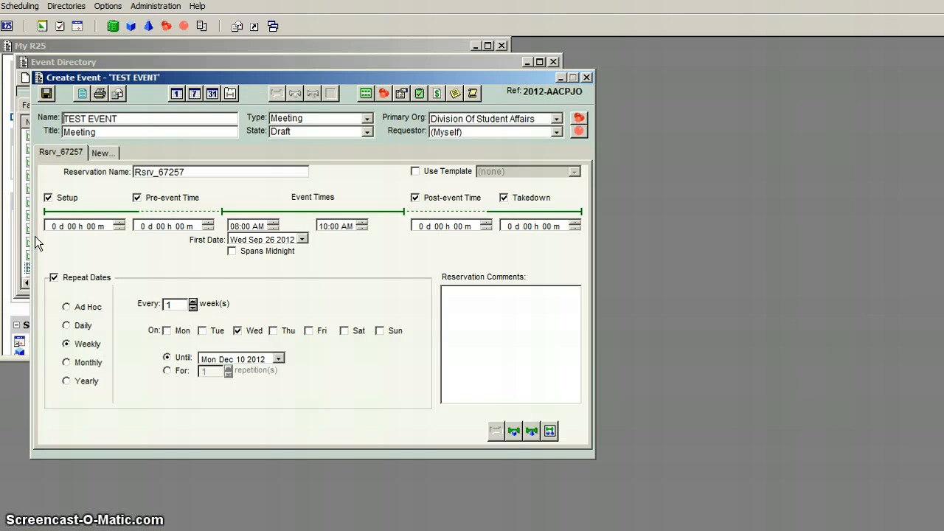
pyautogui.click(358, 308)
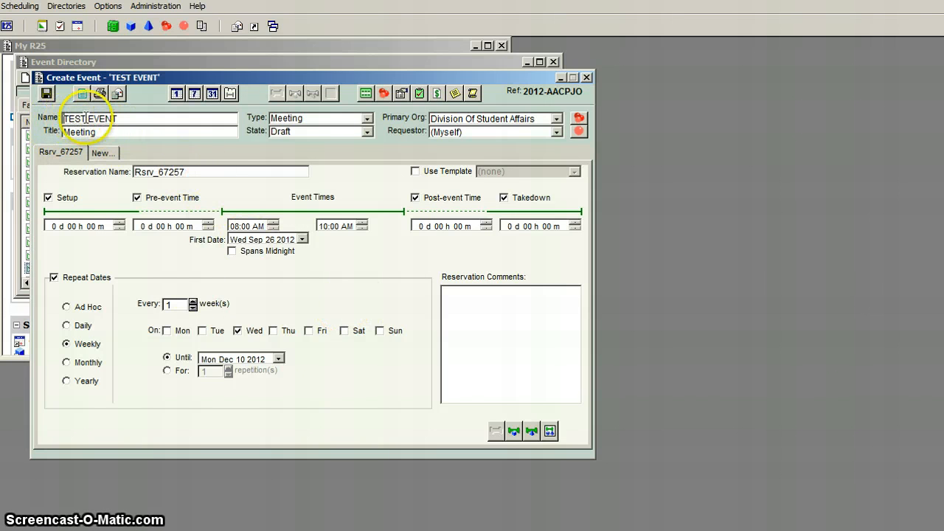
# Set the TEST EVENT's state to Confirmed and rename its reservation Meeting.
pyautogui.click(369, 139)
pyautogui.click(305, 168)
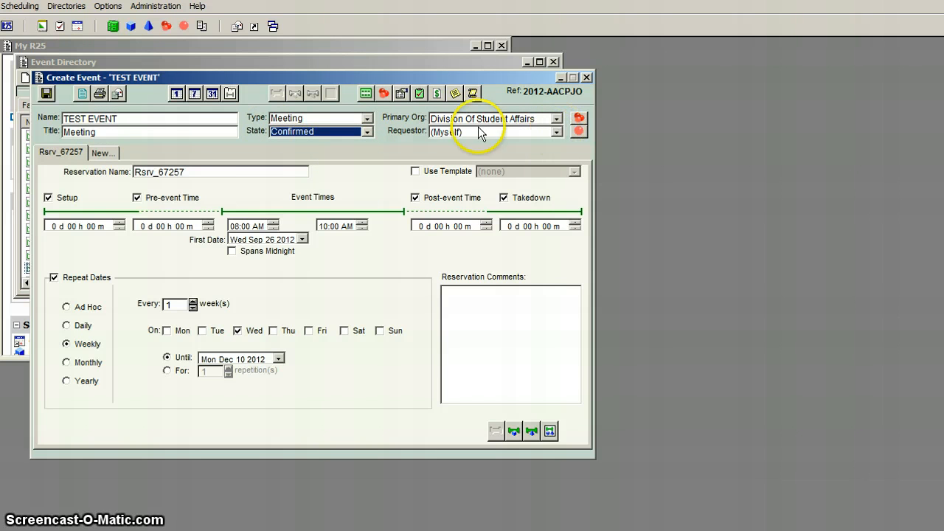
pyautogui.moveTo(224, 171); pyautogui.dragTo(25, 155)
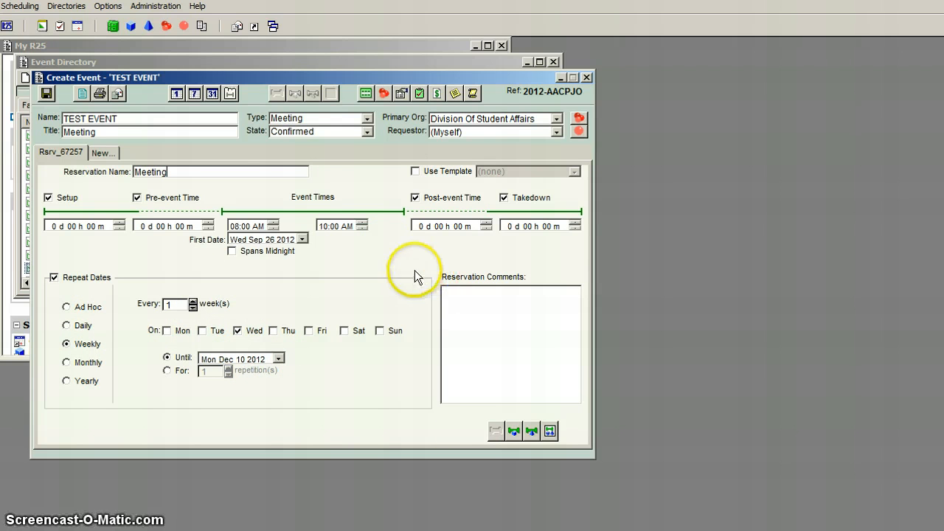
# Read the notes attached to the TEST EVENT and close them.
pyautogui.click(455, 93)
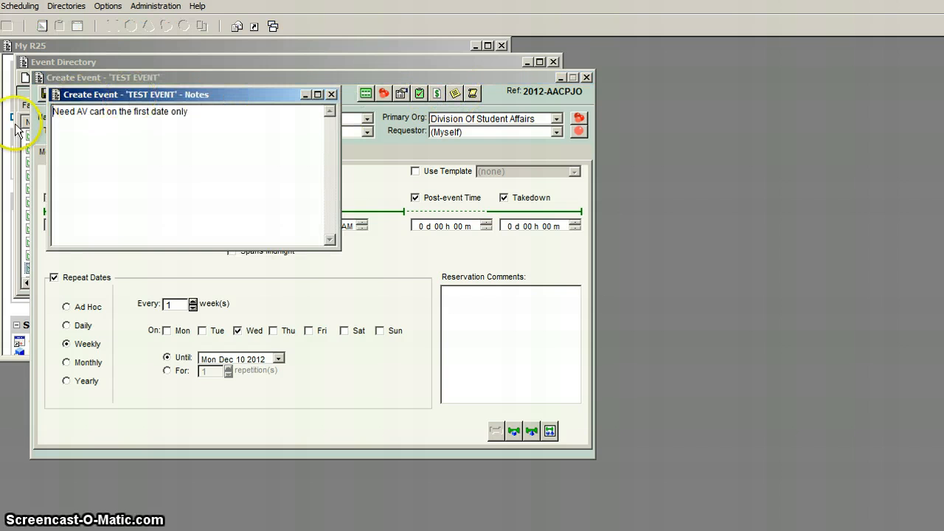
pyautogui.moveTo(183, 94); pyautogui.dragTo(225, 113)
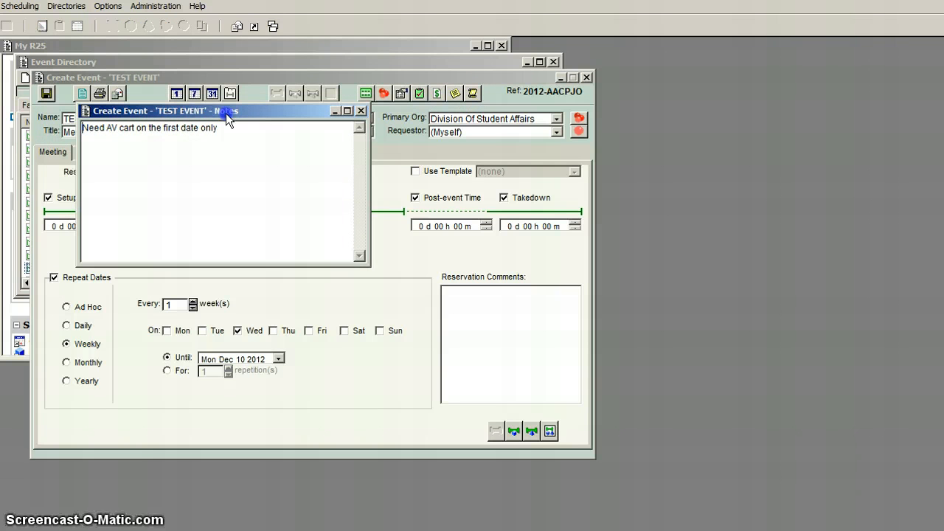
pyautogui.click(361, 111)
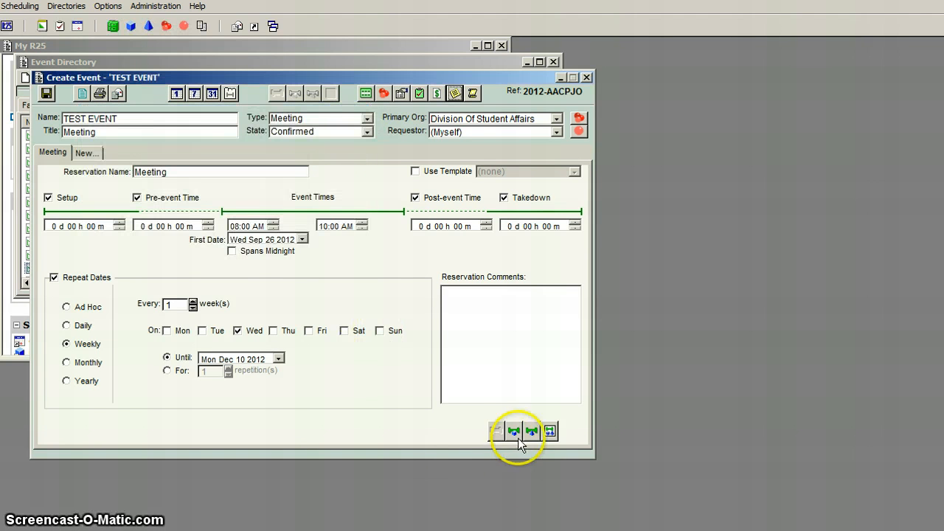
# Check the availability of the preferred space for the Meeting reservation, and review its space preferences.
pyautogui.click(514, 431)
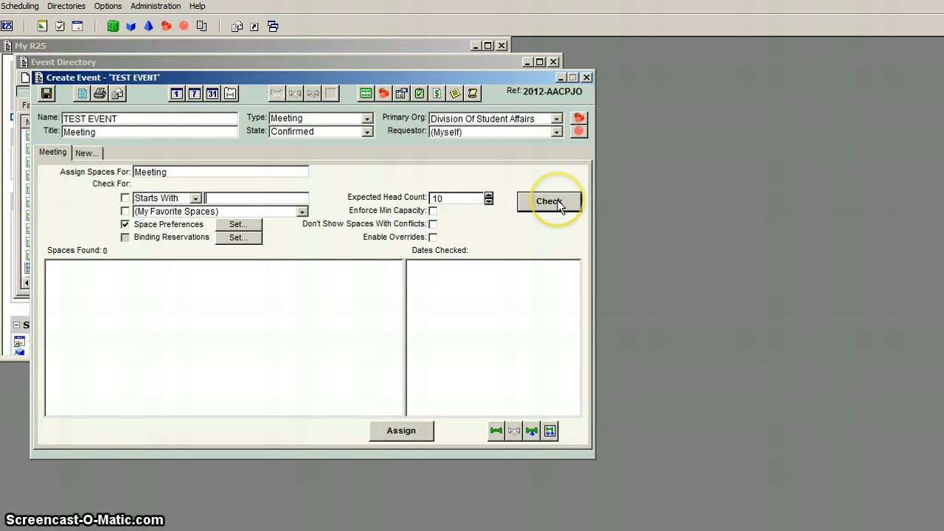
pyautogui.click(549, 201)
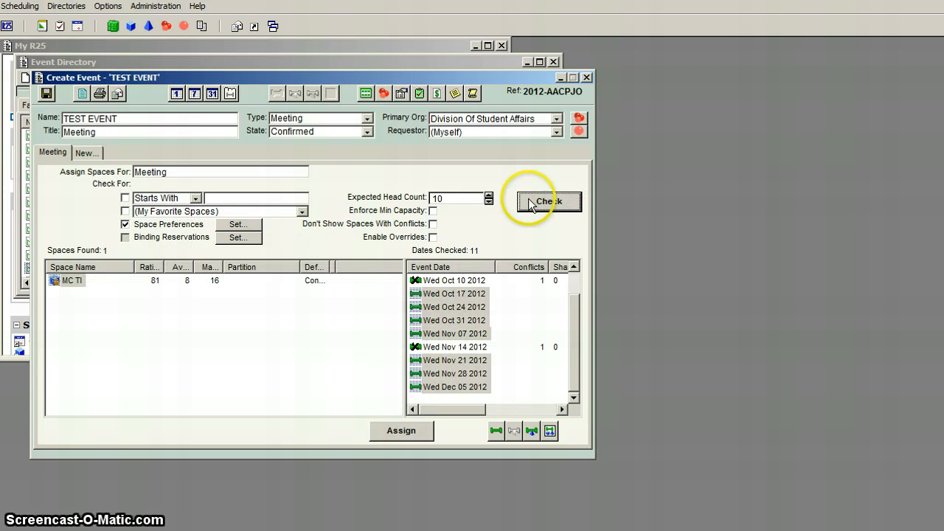
pyautogui.click(236, 224)
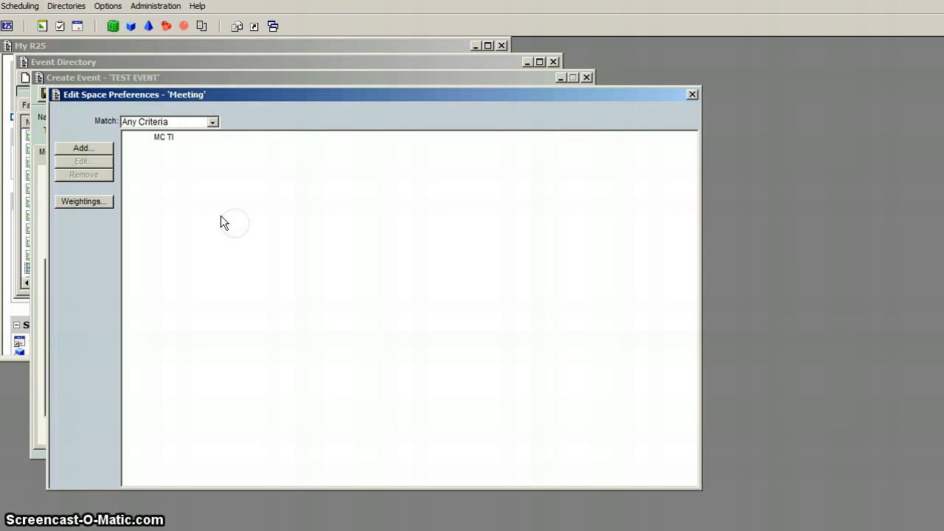
pyautogui.click(693, 96)
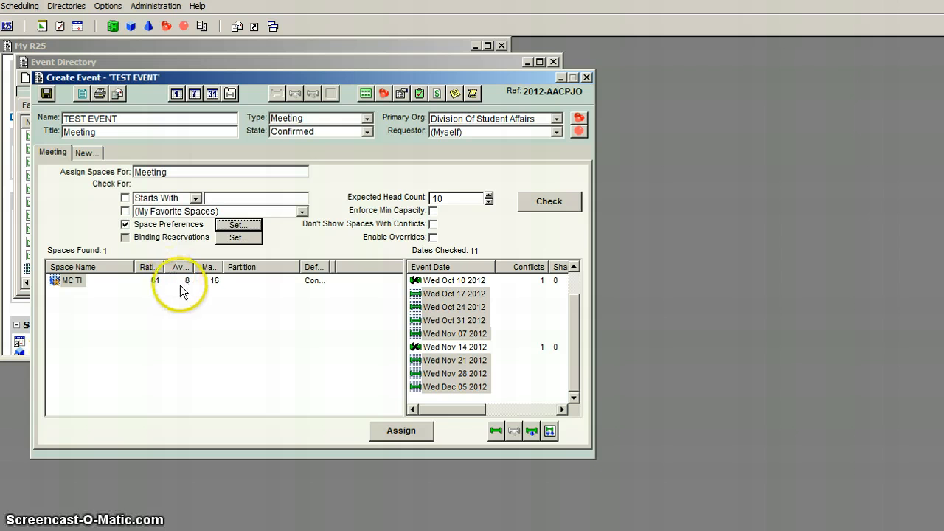
# Assign the MC TI space to all conflict-free dates of the Meeting reservation and accept the assignment.
pyautogui.moveTo(573, 362); pyautogui.dragTo(572, 302)
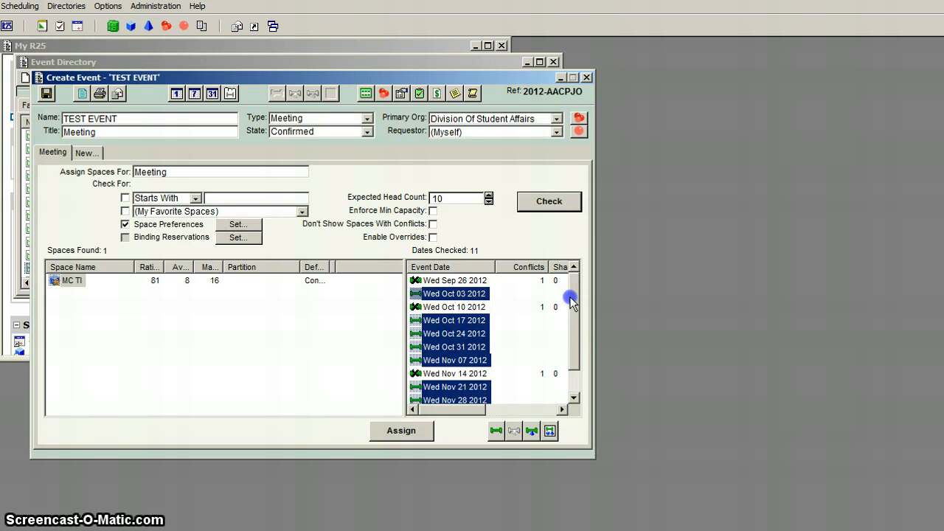
pyautogui.moveTo(572, 301); pyautogui.dragTo(569, 360)
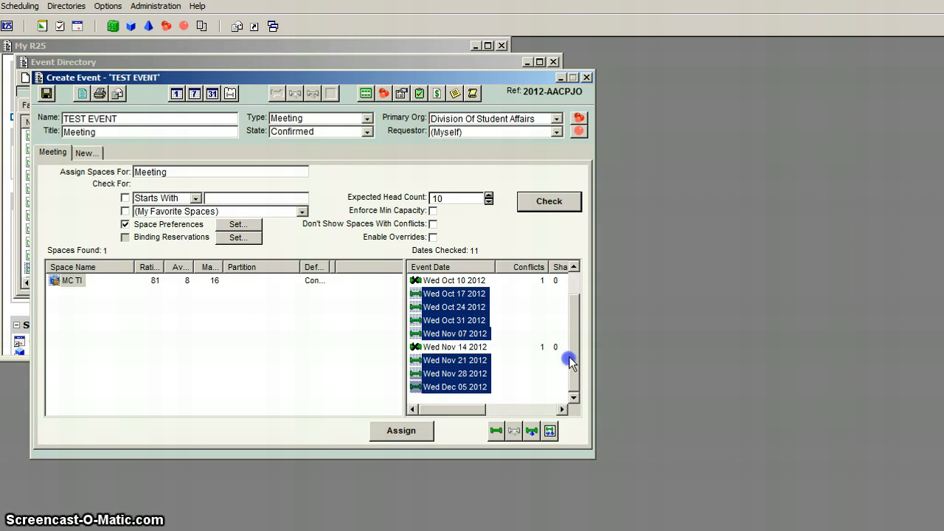
pyautogui.moveTo(573, 323); pyautogui.dragTo(570, 288)
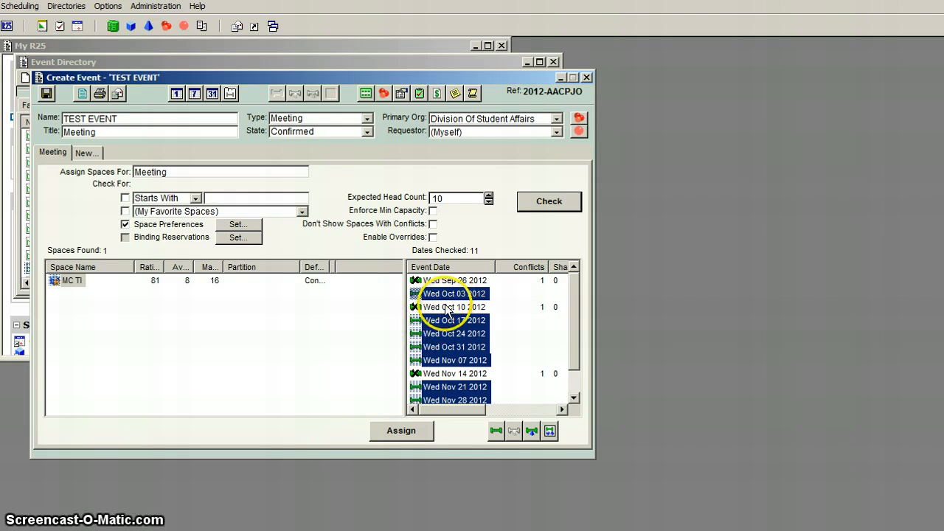
pyautogui.click(402, 431)
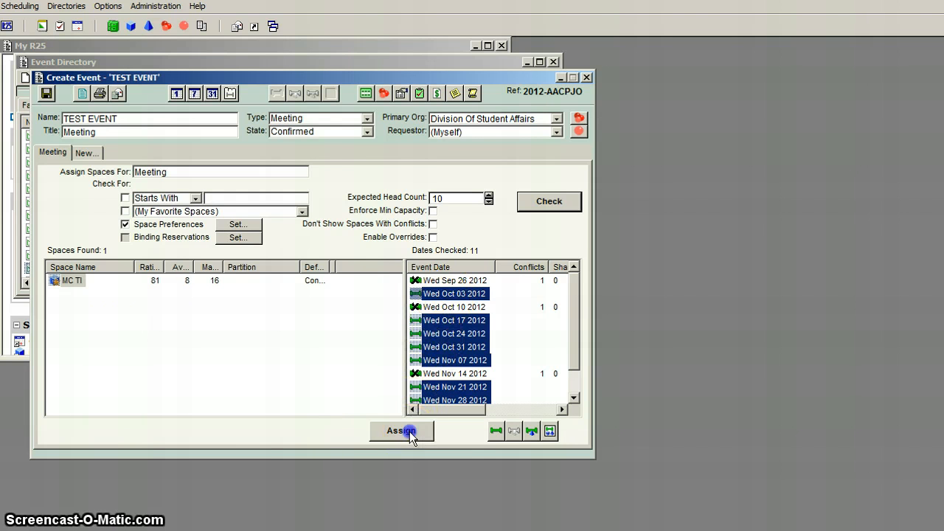
pyautogui.click(146, 267)
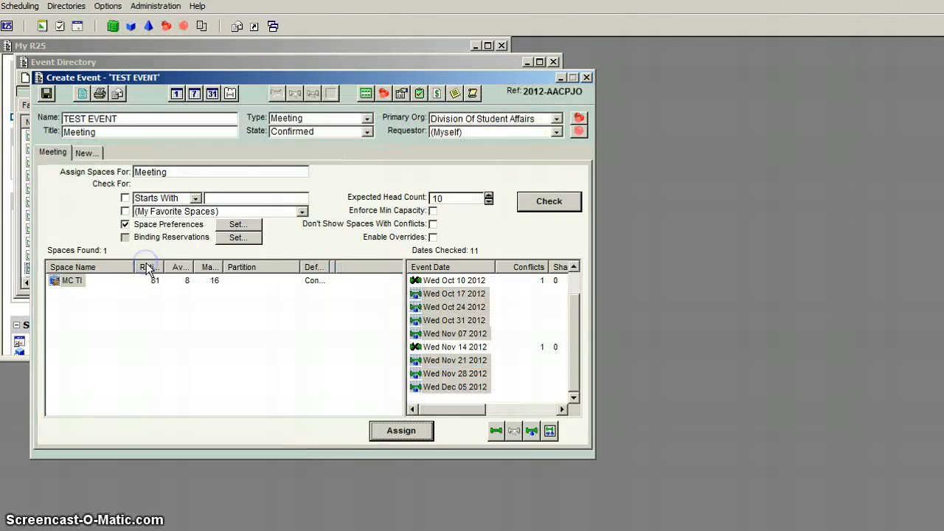
# Check availability for spaces whose names start with MC for the Meeting reservation.
pyautogui.click(236, 196)
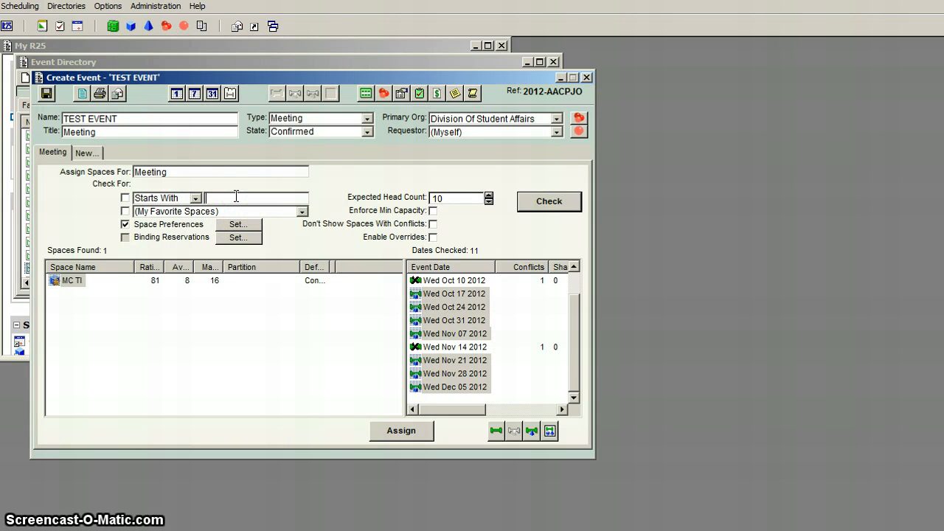
pyautogui.write('mc')
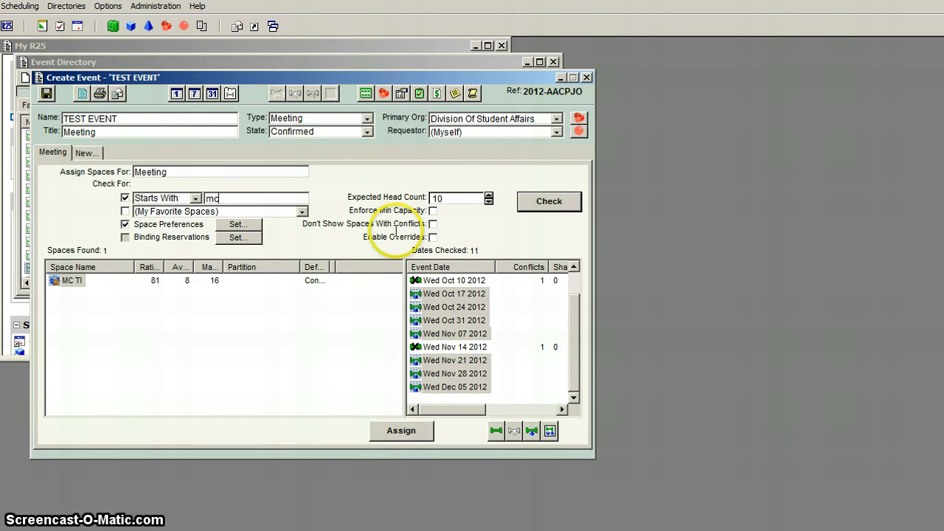
pyautogui.click(556, 205)
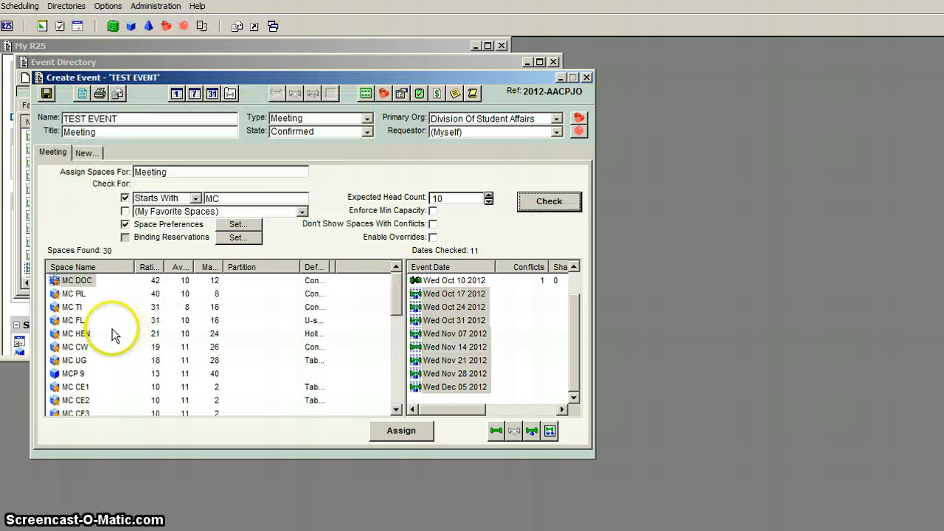
# Assign the MC DOC space to only the Wed Sep 26 2012 and Wed Nov 14 2012 dates.
pyautogui.click(574, 293)
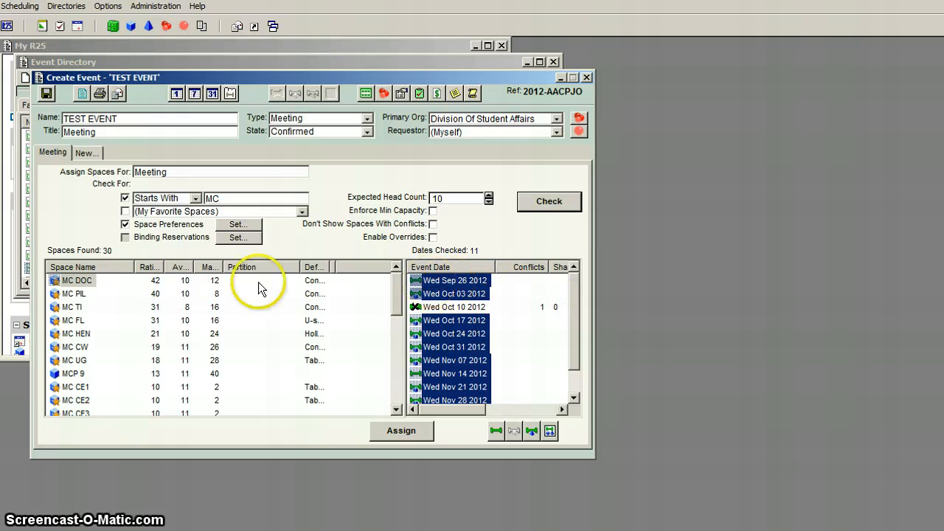
pyautogui.click(455, 282)
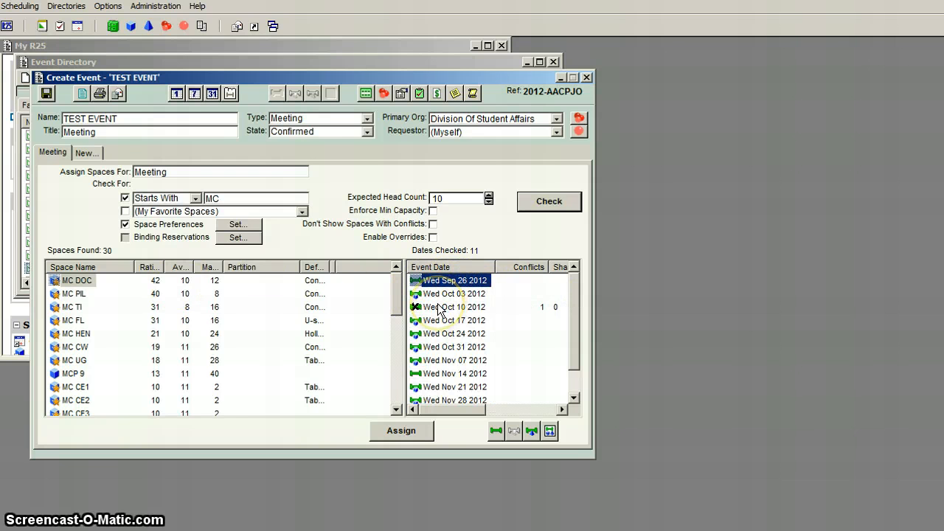
pyautogui.click(465, 374)
pyautogui.click(452, 283)
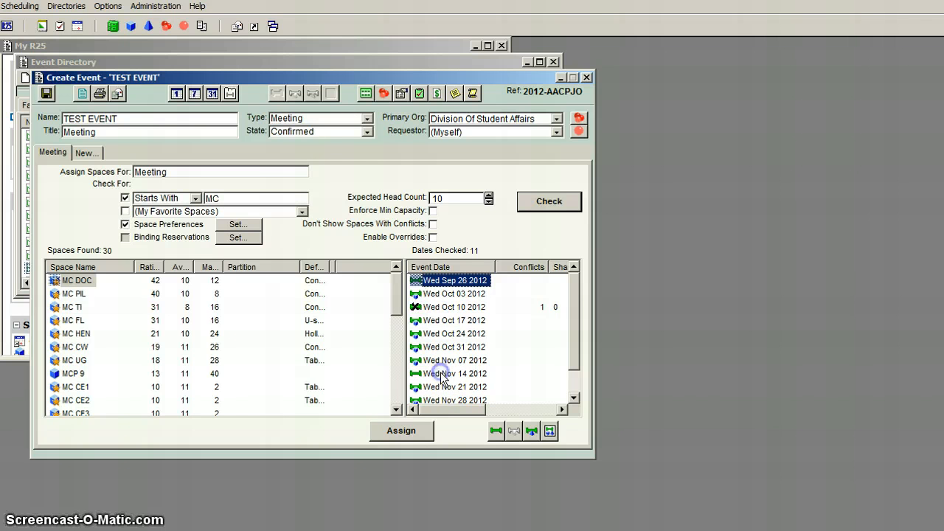
pyautogui.keyDown('ctrl'); pyautogui.click(455, 374); pyautogui.keyUp('ctrl')
pyautogui.click(403, 433)
pyautogui.click(143, 270)
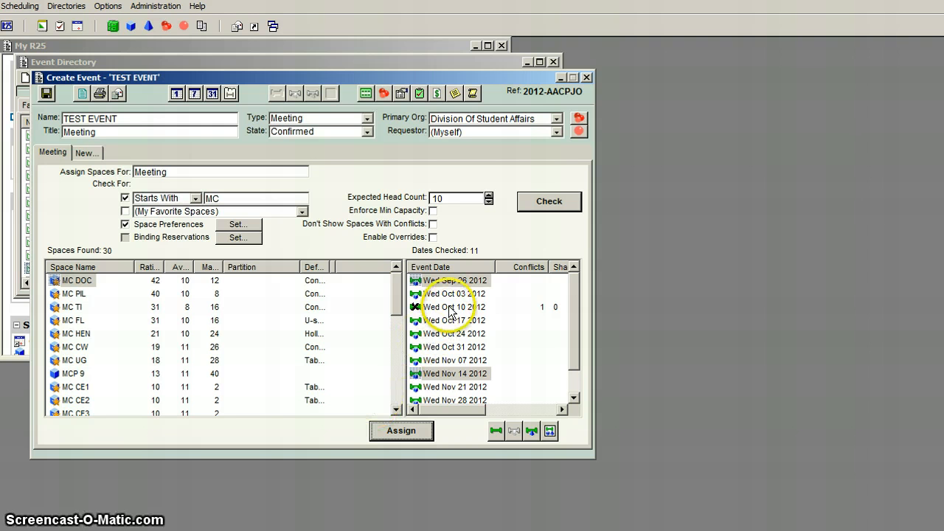
# Check MC HEN's availability by date, and review the dates assigned to MC DOC in the reservation summary.
pyautogui.click(68, 334)
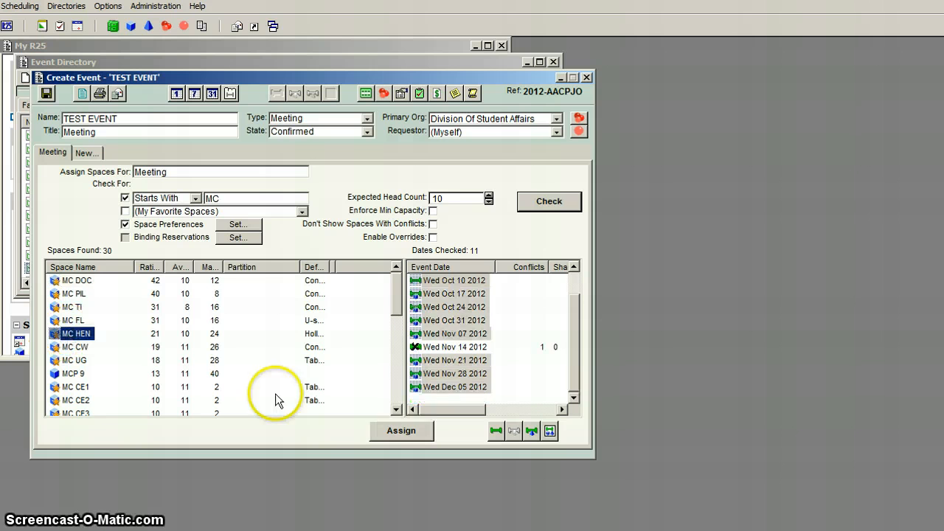
pyautogui.click(549, 432)
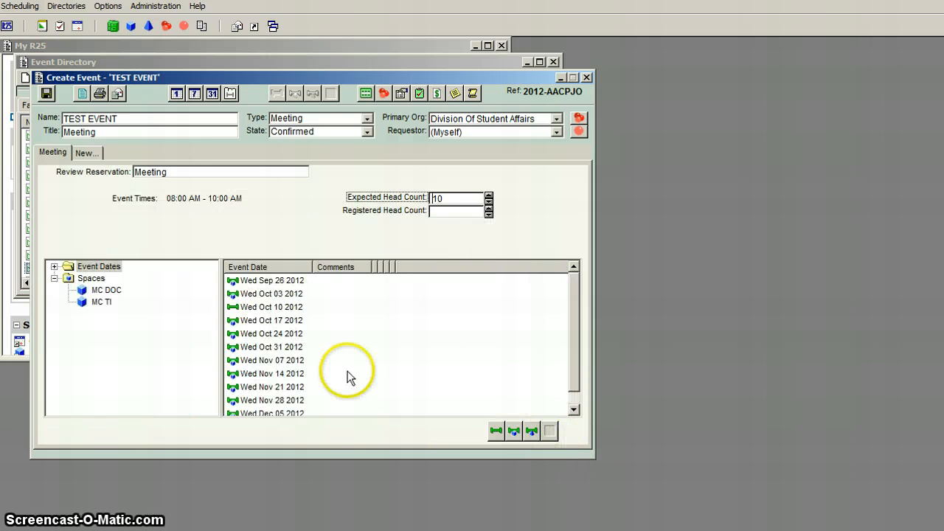
pyautogui.click(104, 292)
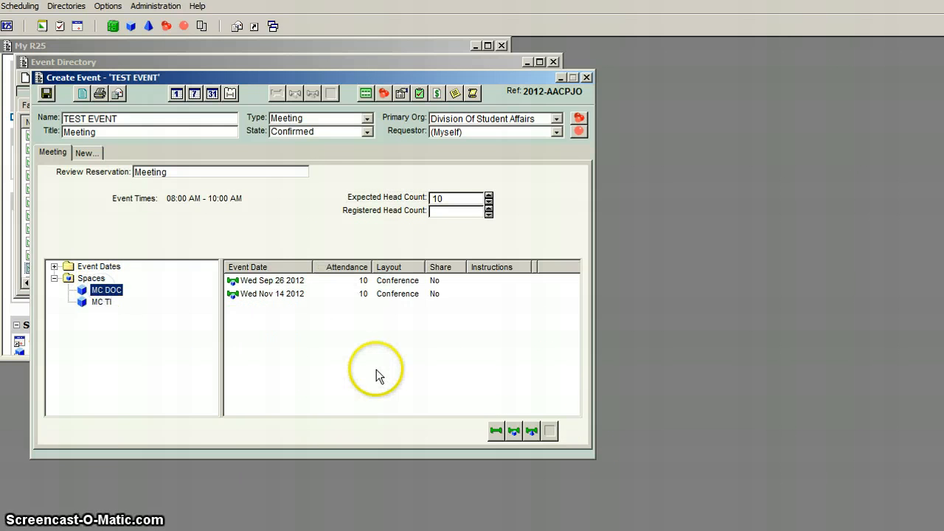
# Cancel the Wed Oct 10 2012 occurrence of the Meeting reservation and return to the full list of event dates.
pyautogui.click(104, 267)
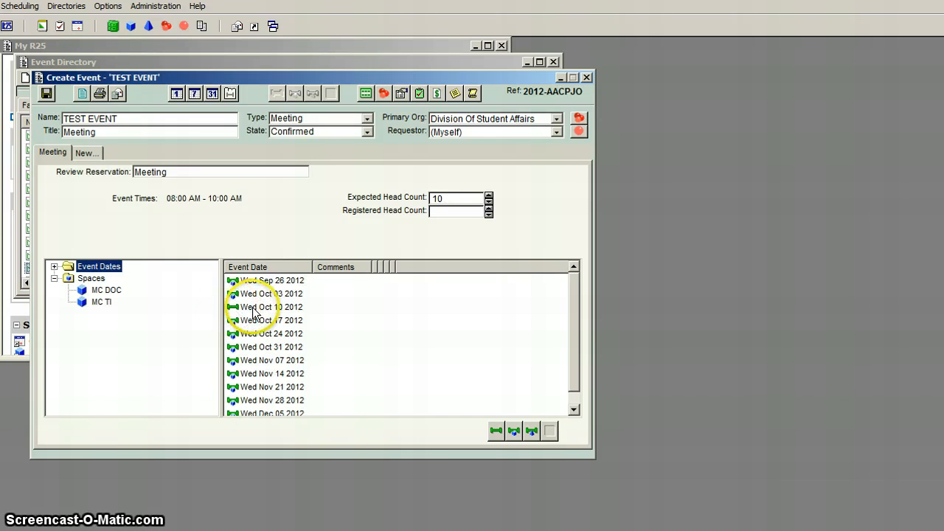
pyautogui.click(253, 308)
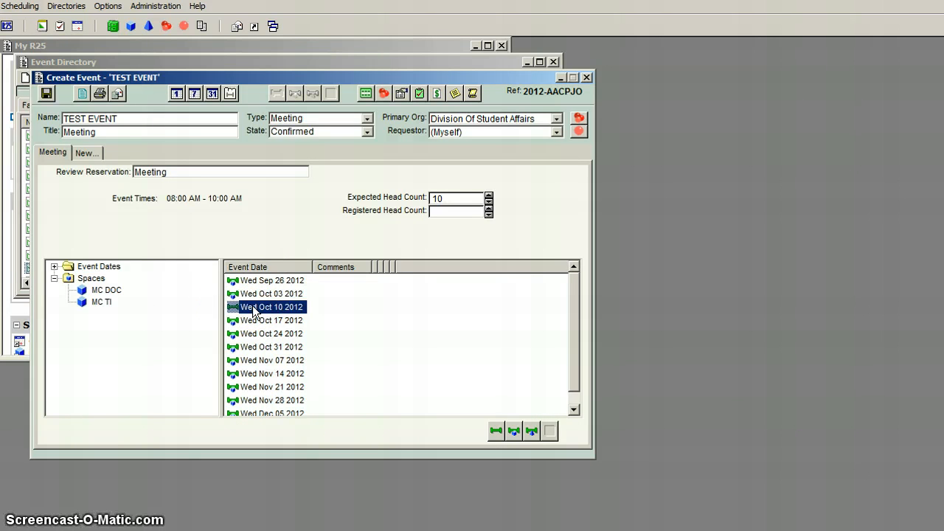
pyautogui.rightClick(253, 309)
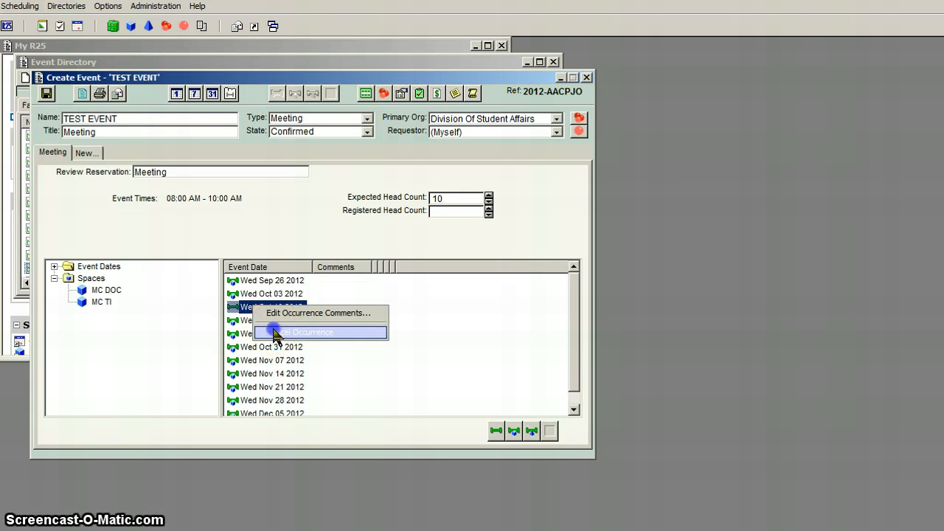
pyautogui.click(273, 333)
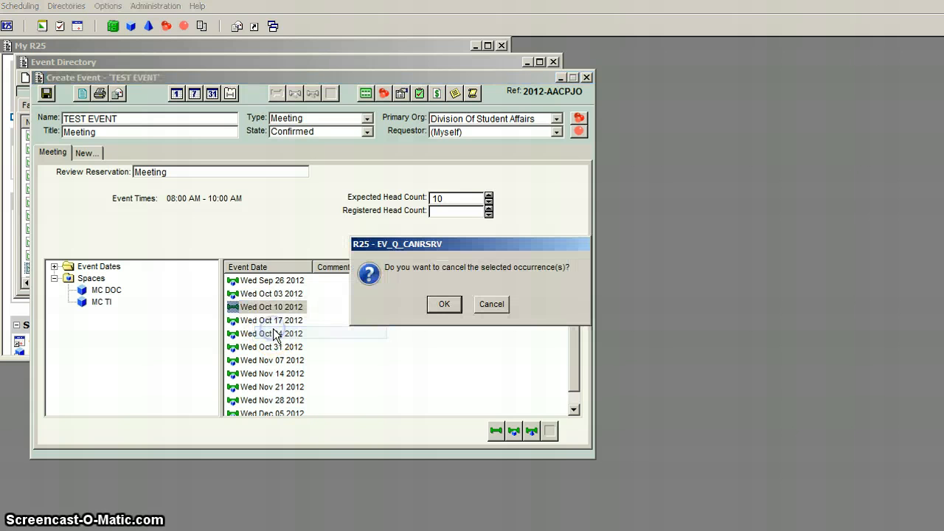
pyautogui.click(444, 304)
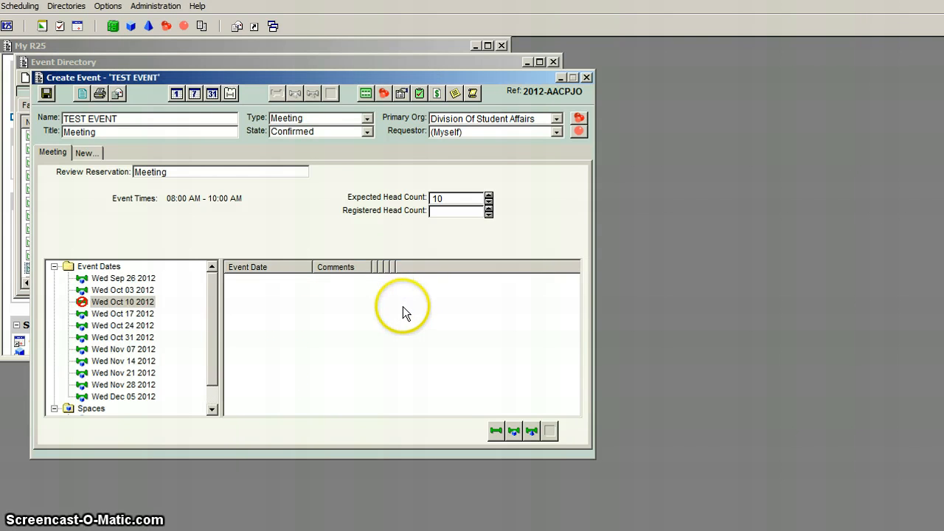
pyautogui.click(103, 267)
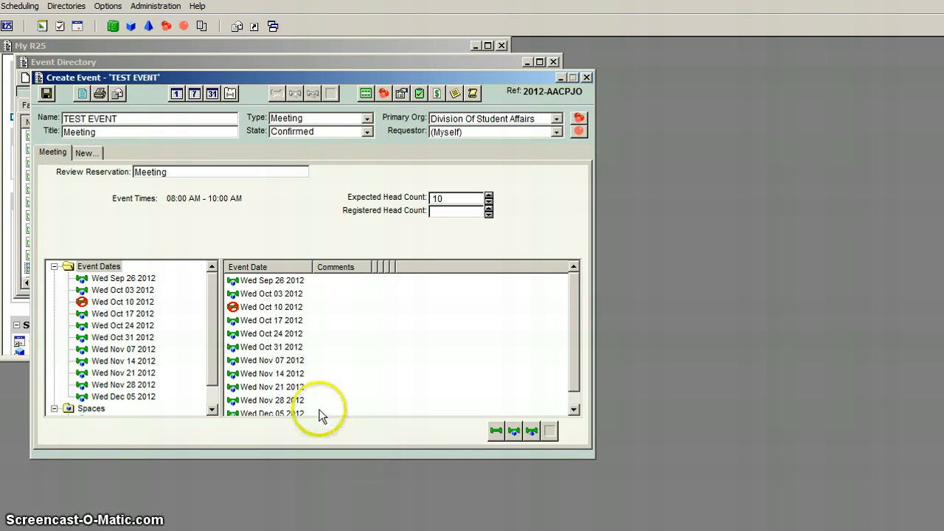
# Assign 2 of the preferred Easels resource to all remaining dates of the Meeting reservation.
pyautogui.click(532, 433)
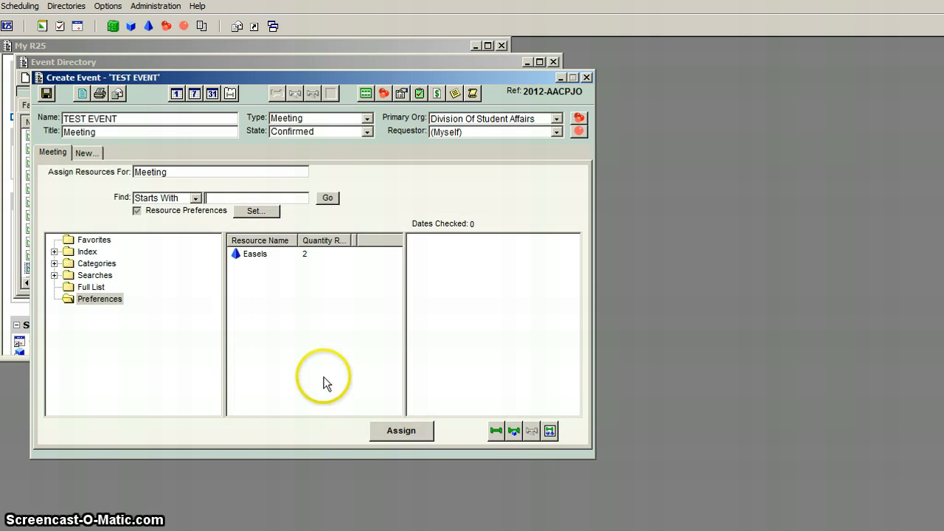
pyautogui.click(246, 255)
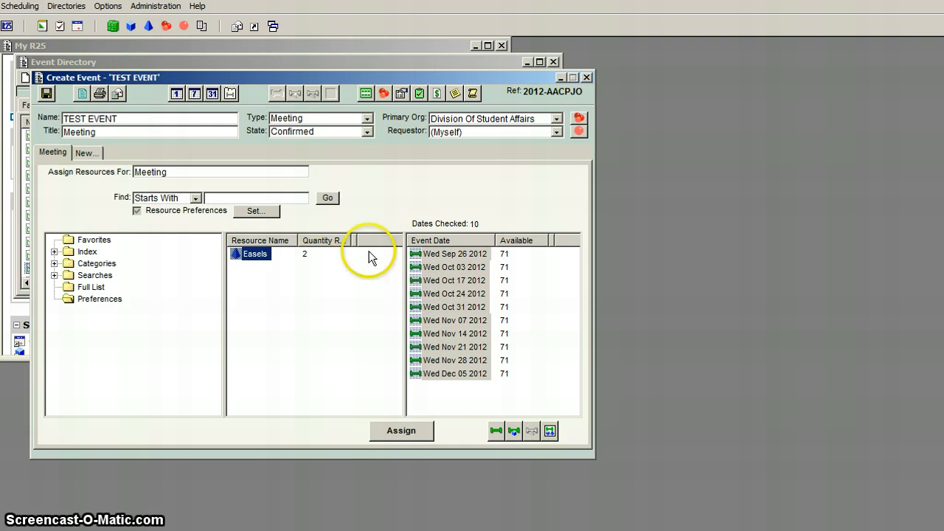
pyautogui.click(401, 432)
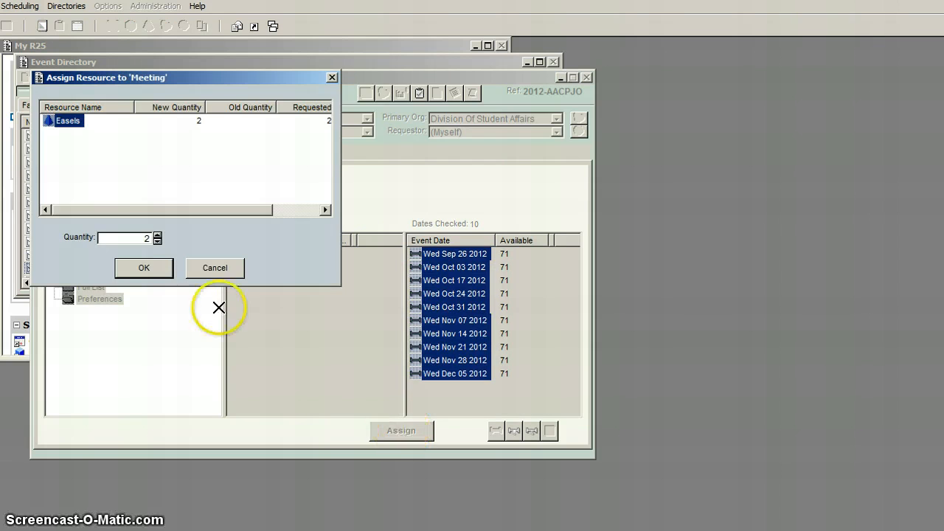
pyautogui.click(143, 266)
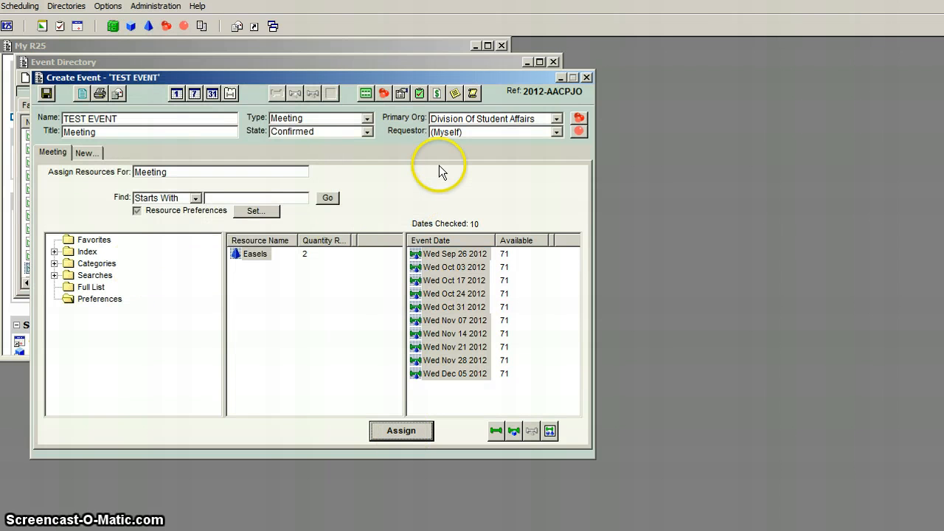
# Reread the TEST EVENT notes for equipment needs, and search for resources whose names start with Av.
pyautogui.click(455, 93)
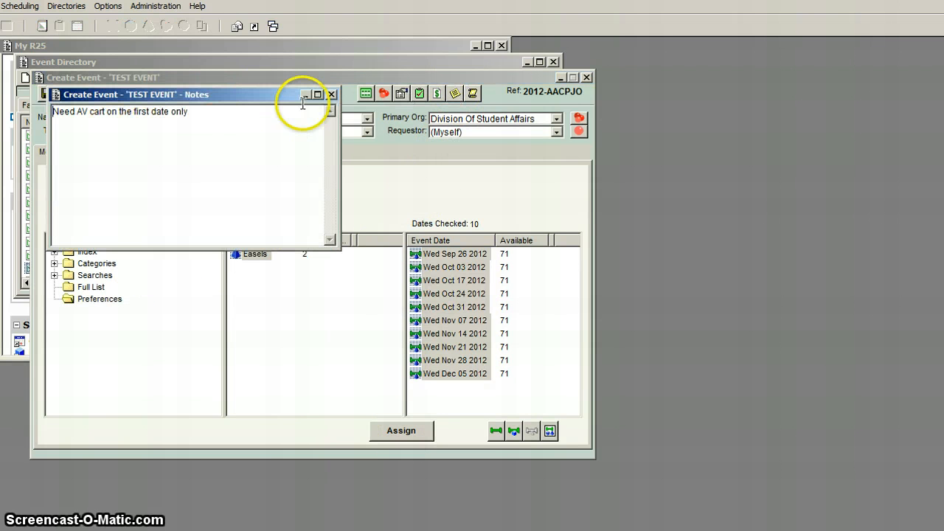
pyautogui.click(331, 95)
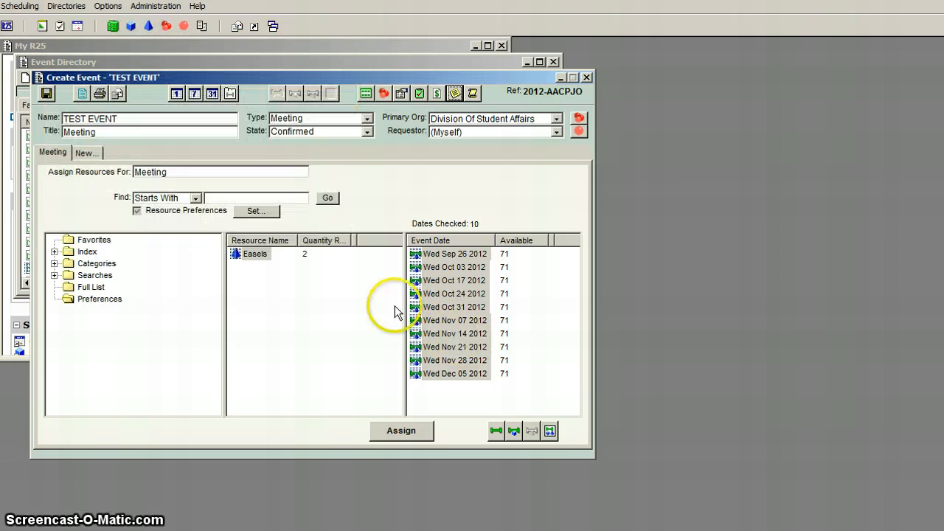
pyautogui.write('a')
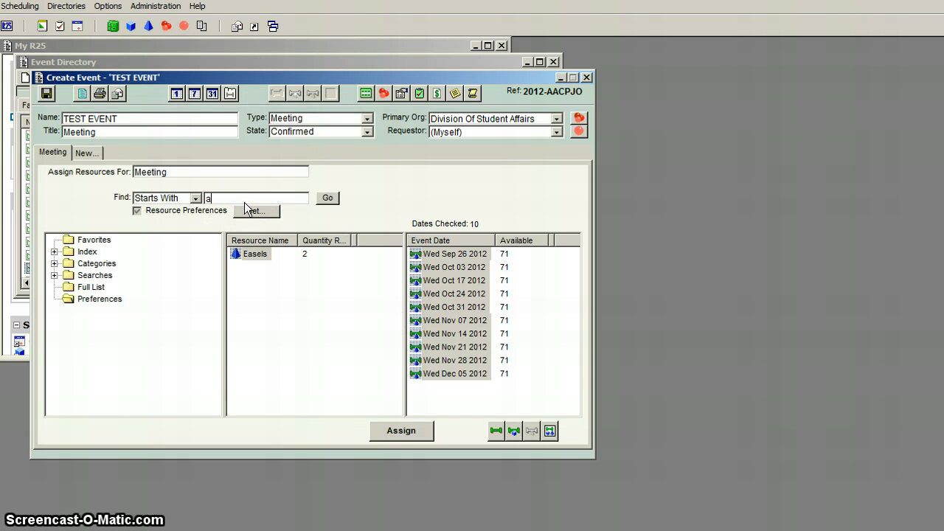
pyautogui.write('v')
pyautogui.click(329, 199)
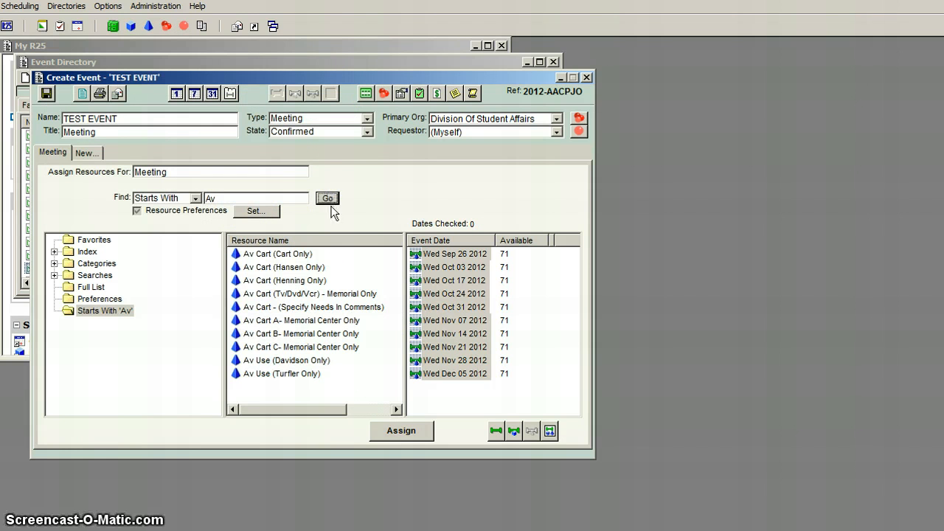
# Assign Av Cart A- Memorial Center Only and its accompanying portable screen to the Wed Sep 26 2012 date only.
pyautogui.click(278, 320)
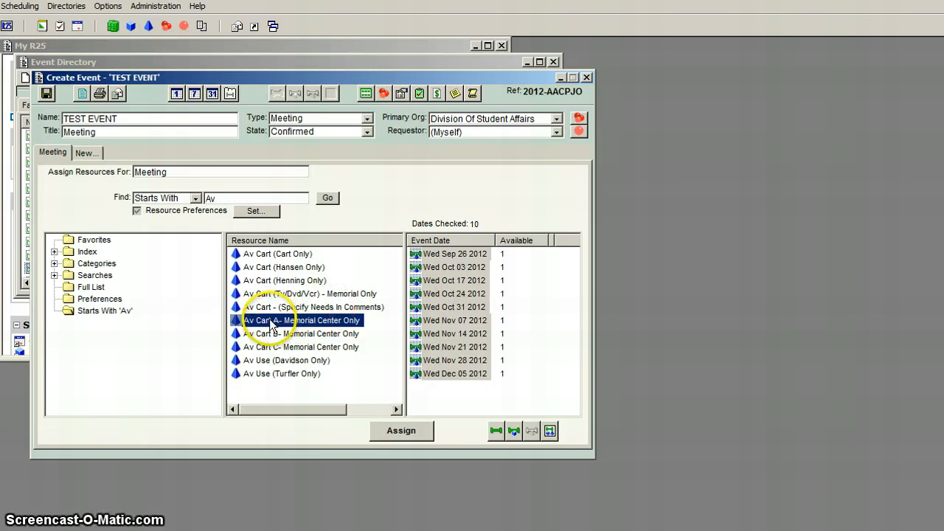
pyautogui.click(450, 254)
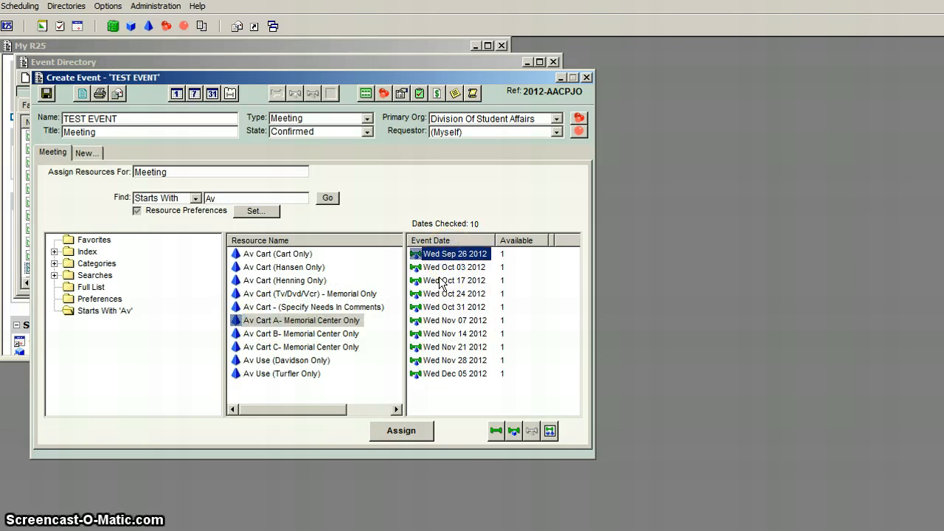
pyautogui.click(402, 430)
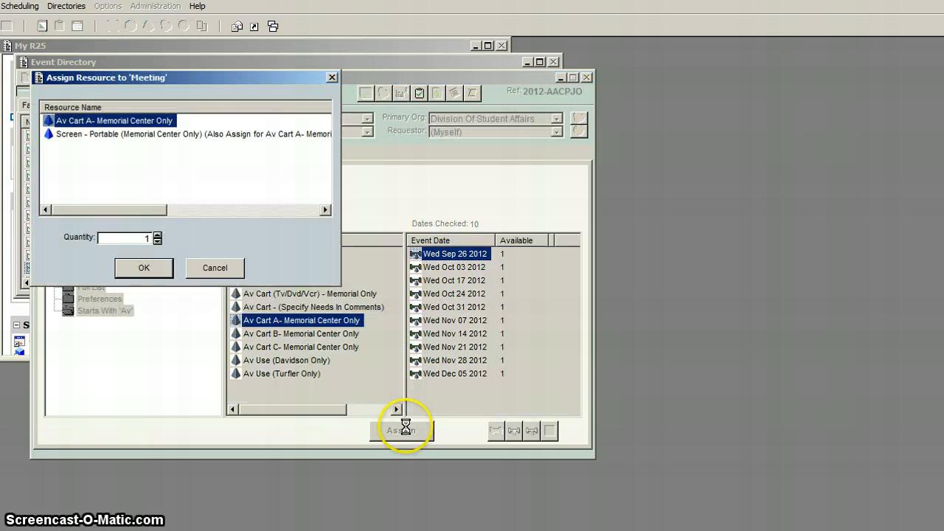
pyautogui.click(143, 268)
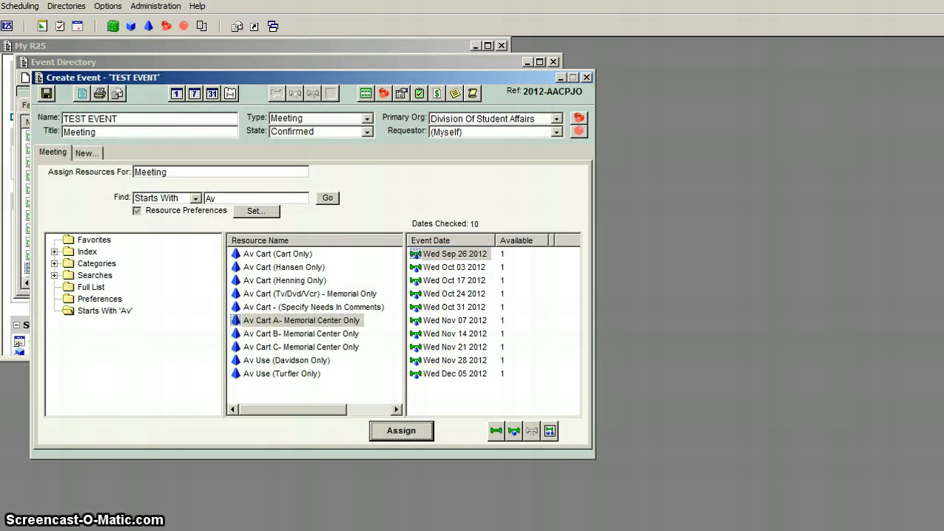
# Review the Meeting reservation, checking the dates, quantities and instructions for the Easels and Av Cart A- Memorial Center Only.
pyautogui.click(549, 433)
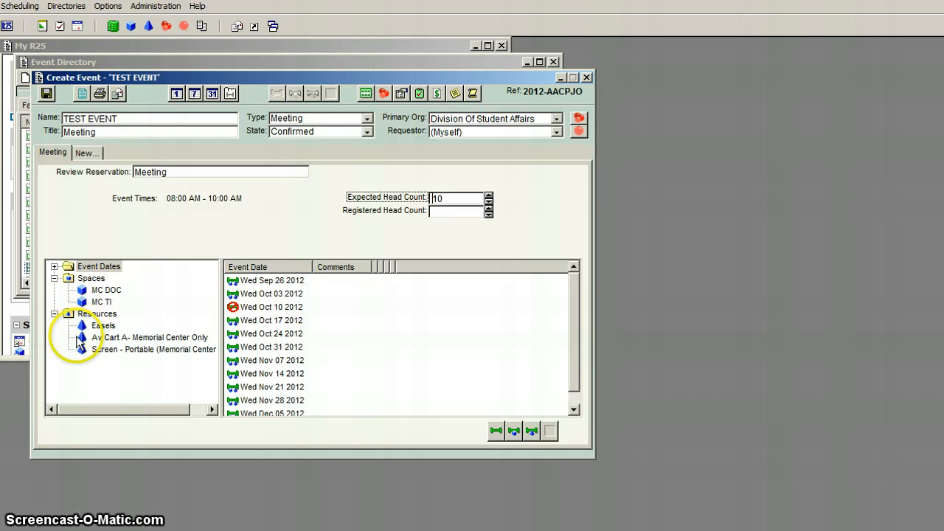
pyautogui.click(102, 326)
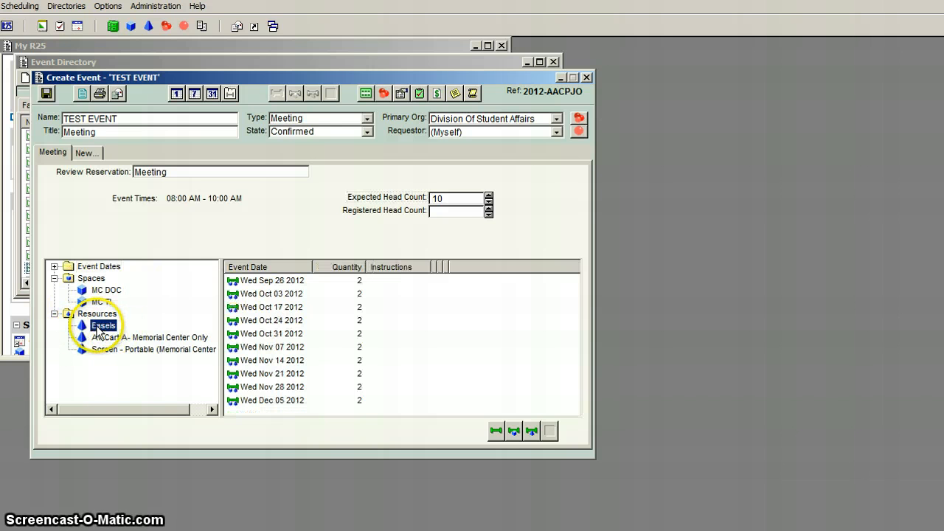
pyautogui.click(115, 337)
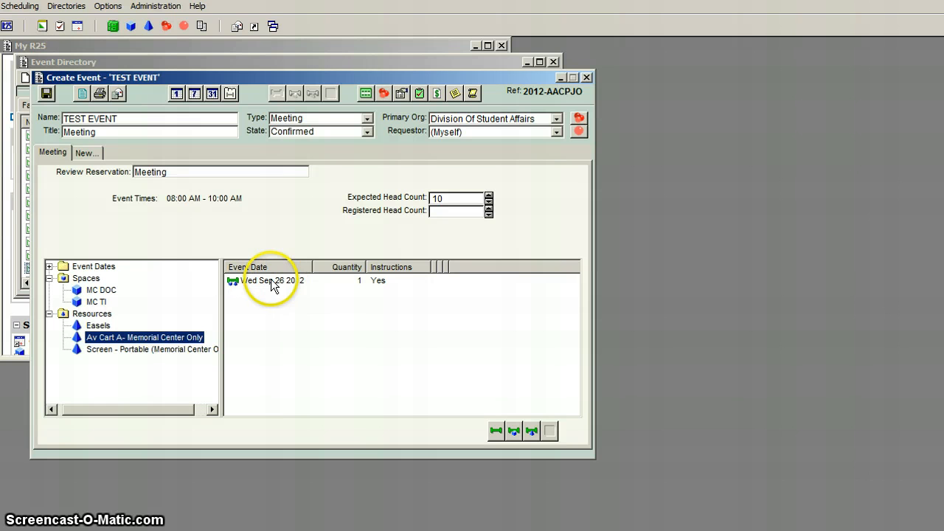
# Add a resource instruction to place the Easels outside, applying it to every assigned date from Wed Sep 26 through Wed Dec 05 2012.
pyautogui.click(96, 327)
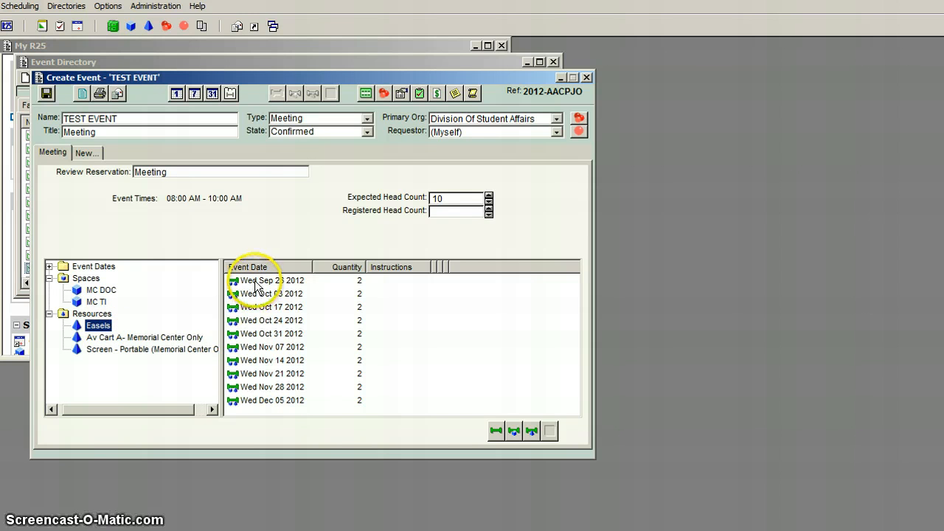
pyautogui.click(254, 284)
pyautogui.rightClick(253, 283)
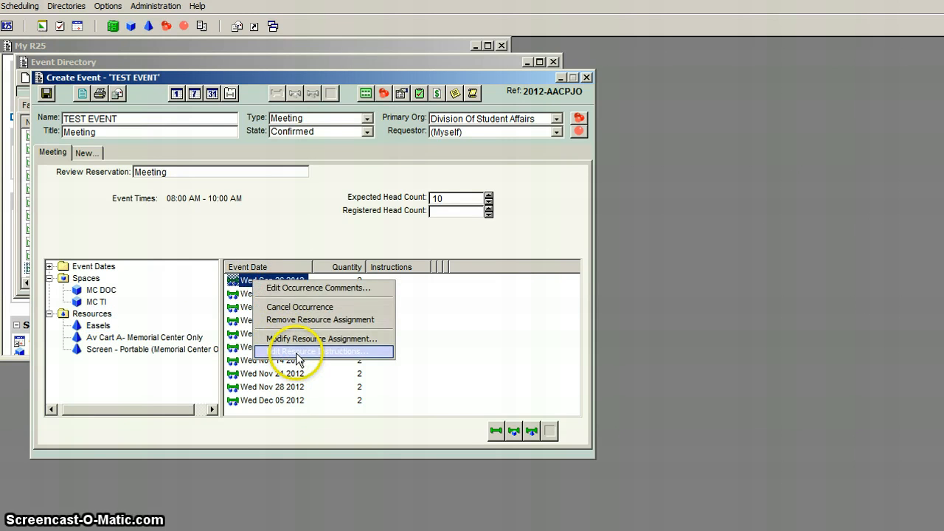
pyautogui.click(99, 325)
pyautogui.rightClick(265, 281)
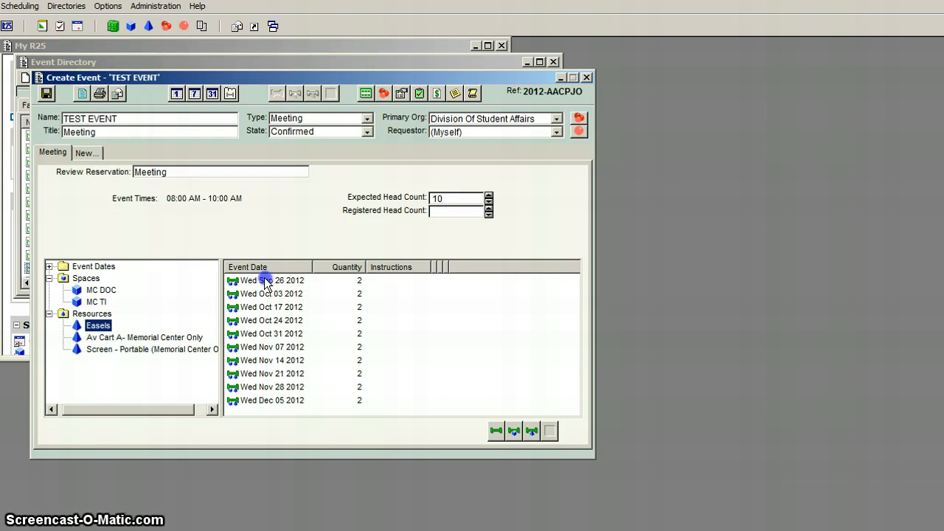
pyautogui.keyDown('shift'); pyautogui.click(269, 399); pyautogui.keyUp('shift')
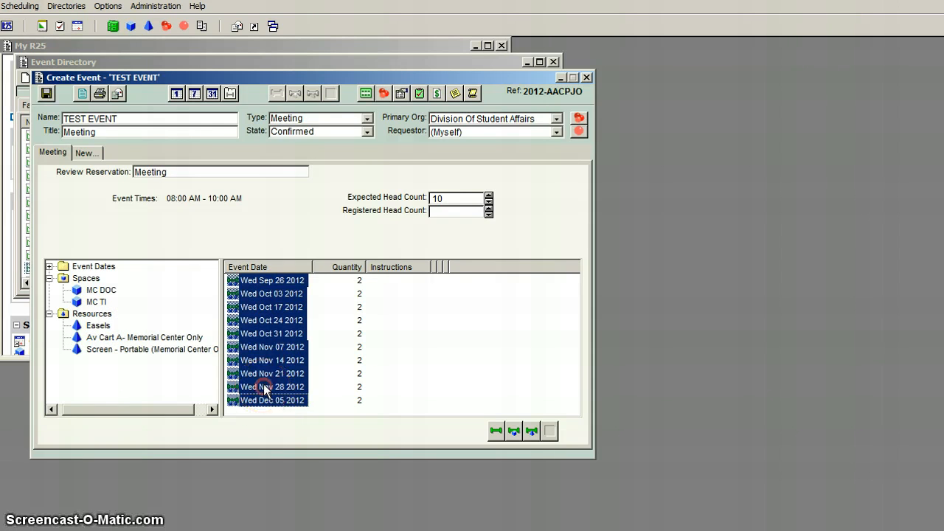
pyautogui.rightClick(270, 399)
pyautogui.click(294, 457)
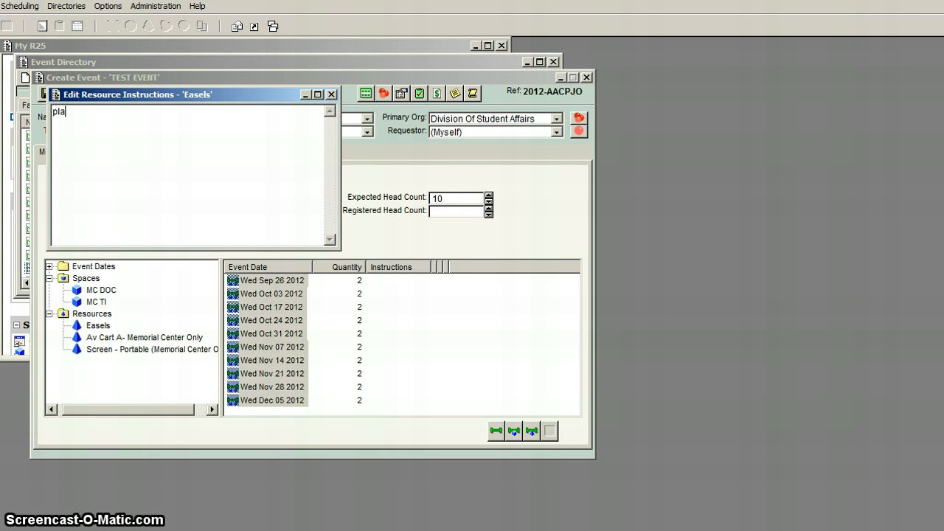
pyautogui.write('place outsid')
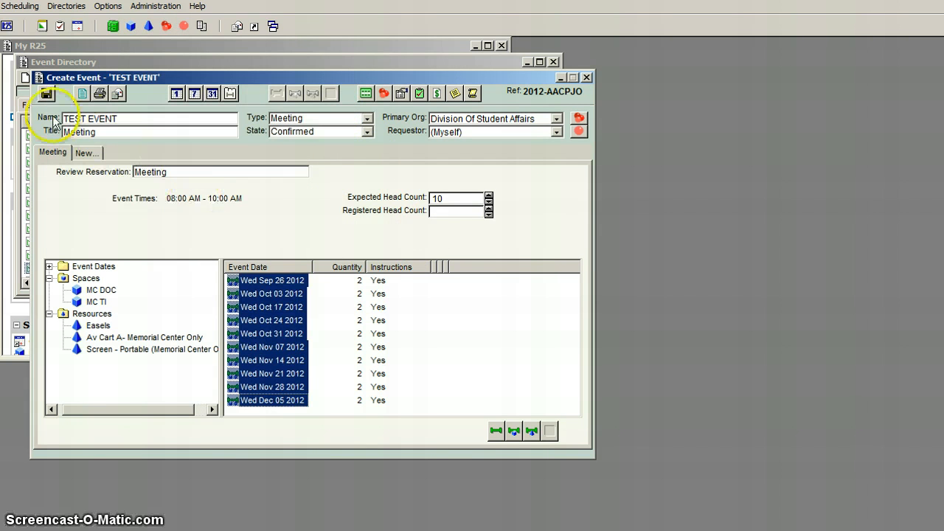
# Save TEST EVENT with FACULTY/STAFF EVENTS under FALL 2012 EVENTS as its parent.
pyautogui.click(46, 95)
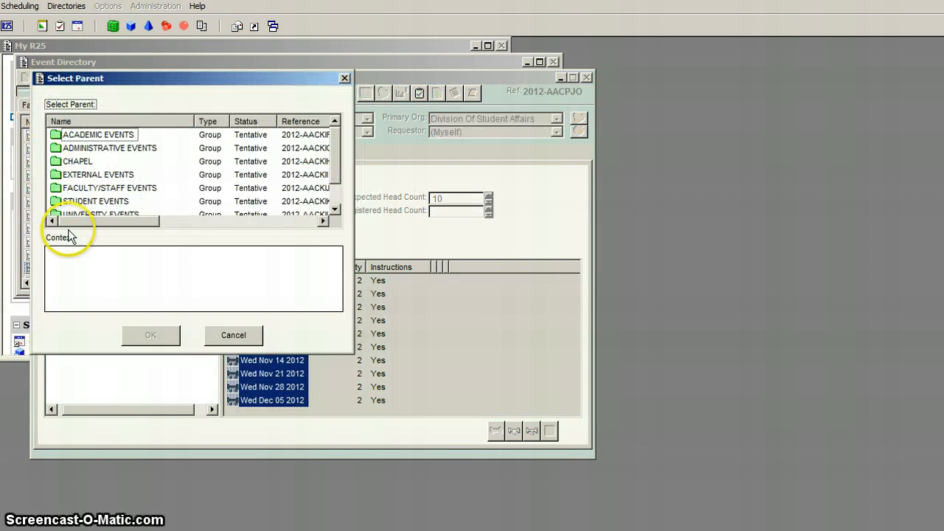
pyautogui.click(83, 189)
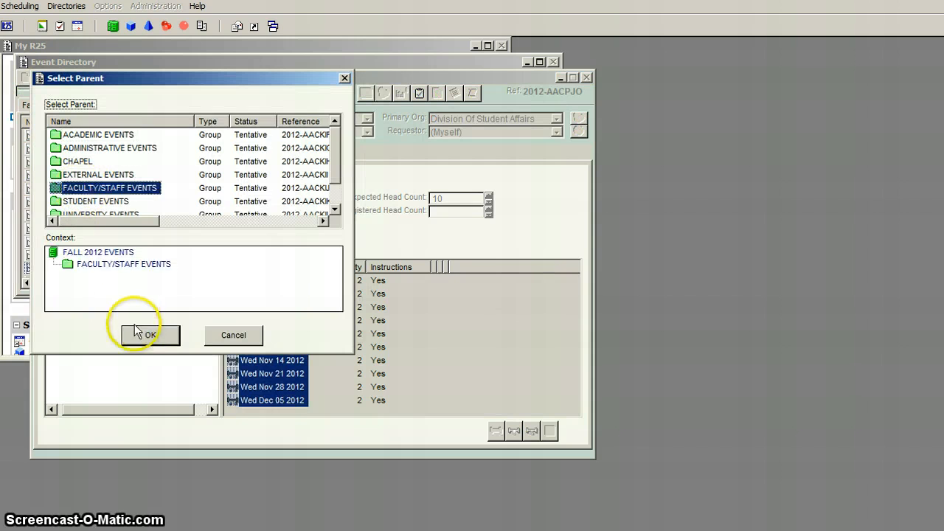
pyautogui.click(144, 334)
pyautogui.click(130, 345)
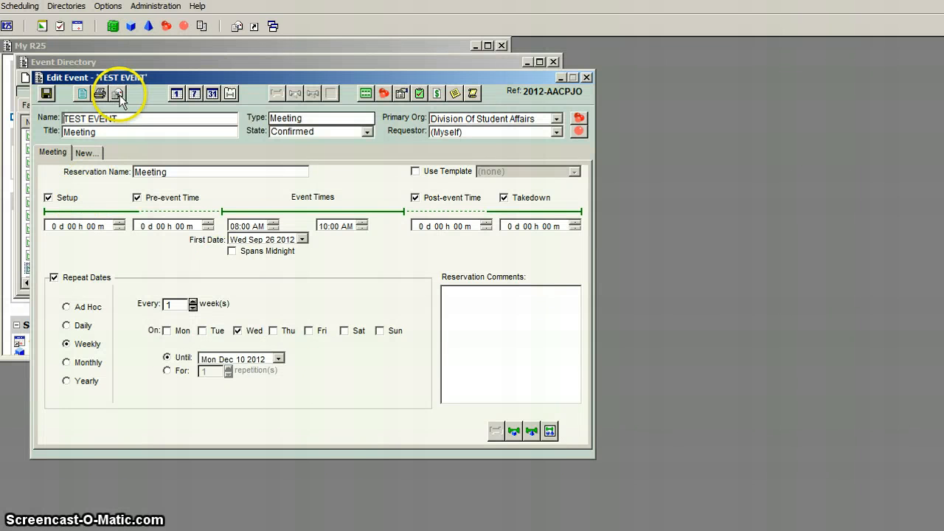
# Open an email message for the saved TEST EVENT.
pyautogui.click(118, 94)
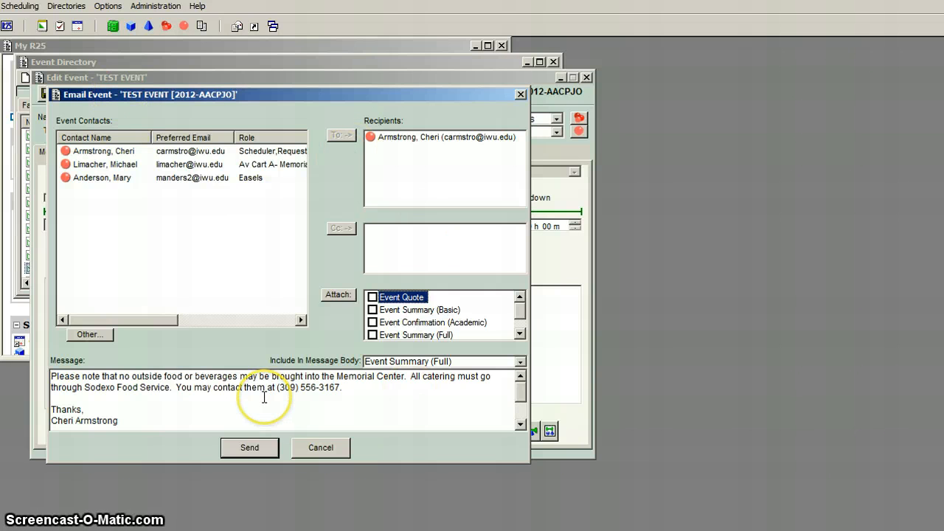